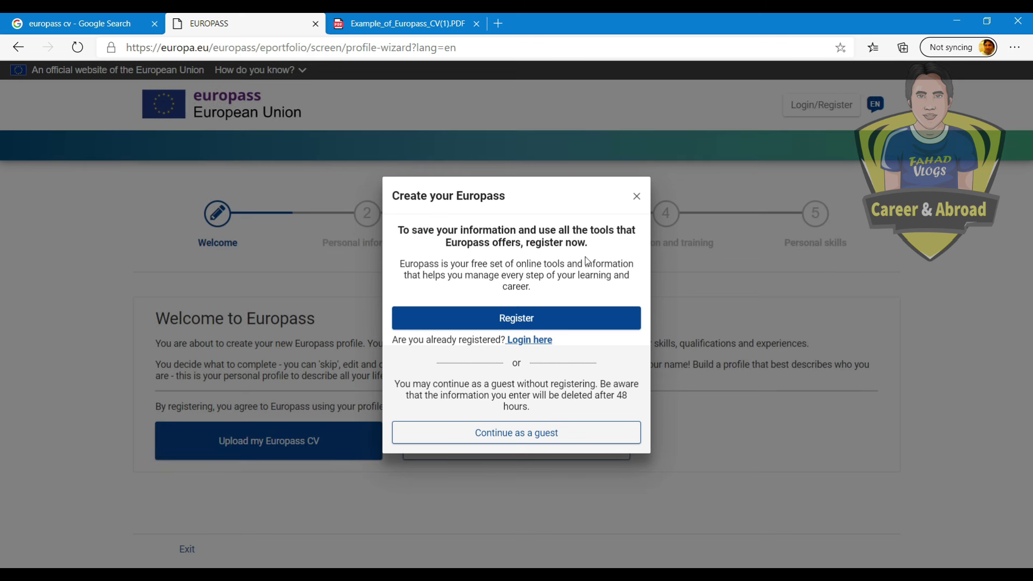
Step: Bring up the Create your Europass dialog with Register, Login and guest options
{"action": "left_click", "coordinate": [553, 320]}
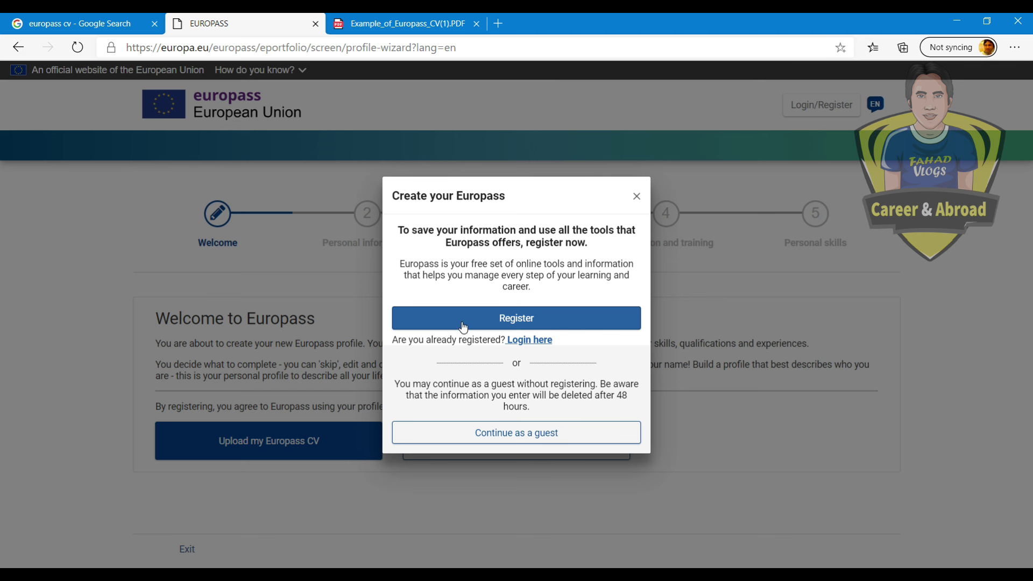
Step: Browse the EU Login new-account form, then go back to the Europass home page
{"action": "left_click", "coordinate": [508, 323]}
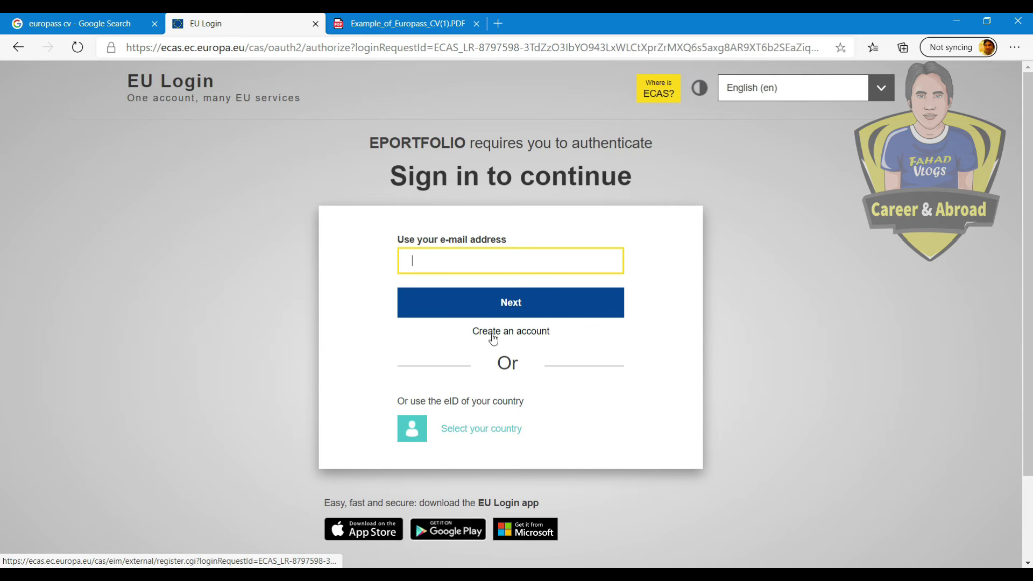
{"action": "left_click", "coordinate": [508, 339]}
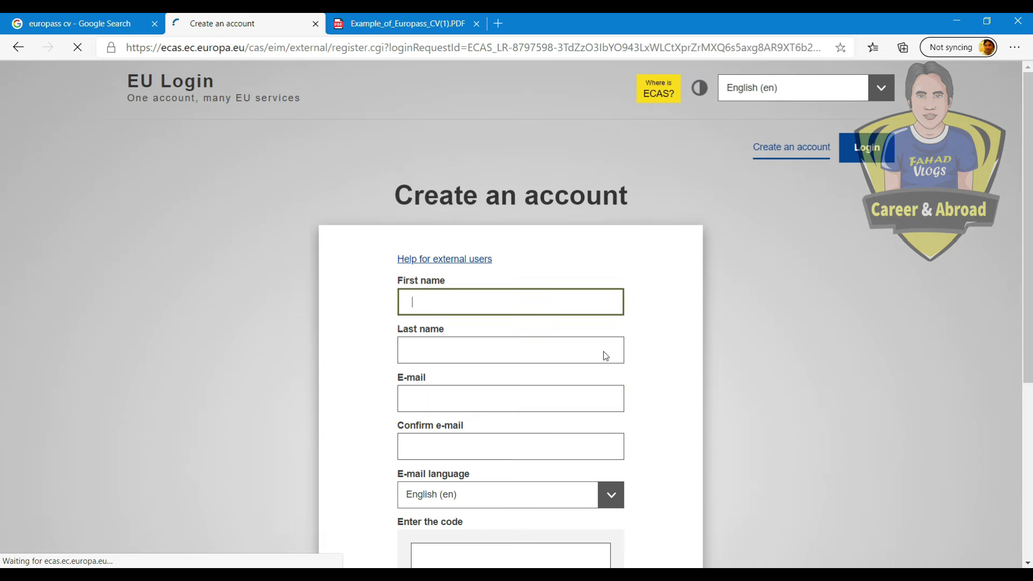
{"action": "scroll", "coordinate": [431, 205], "scroll_direction": "down", "scroll_amount": 3}
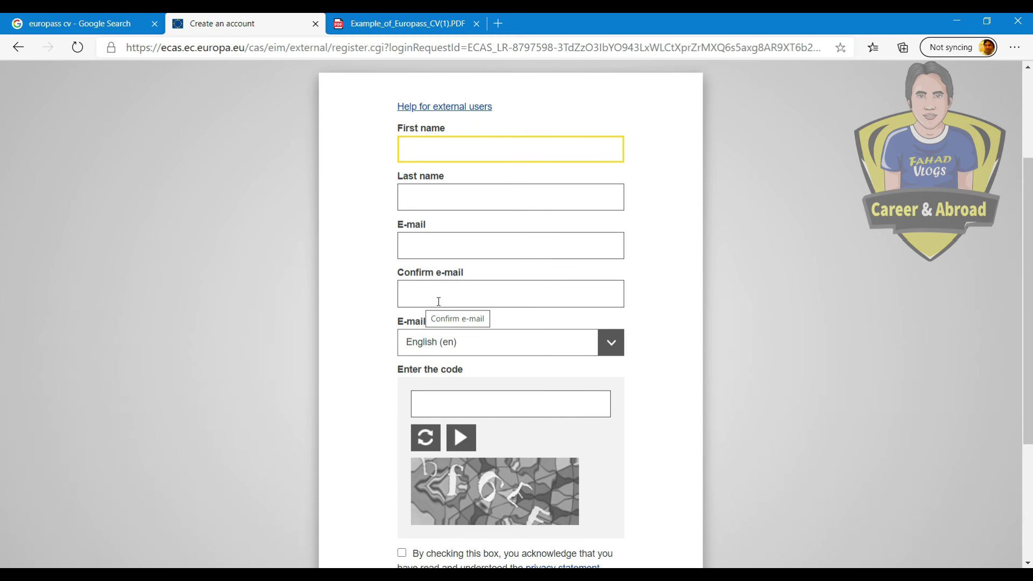
{"action": "scroll", "coordinate": [498, 372], "scroll_direction": "down", "scroll_amount": 3}
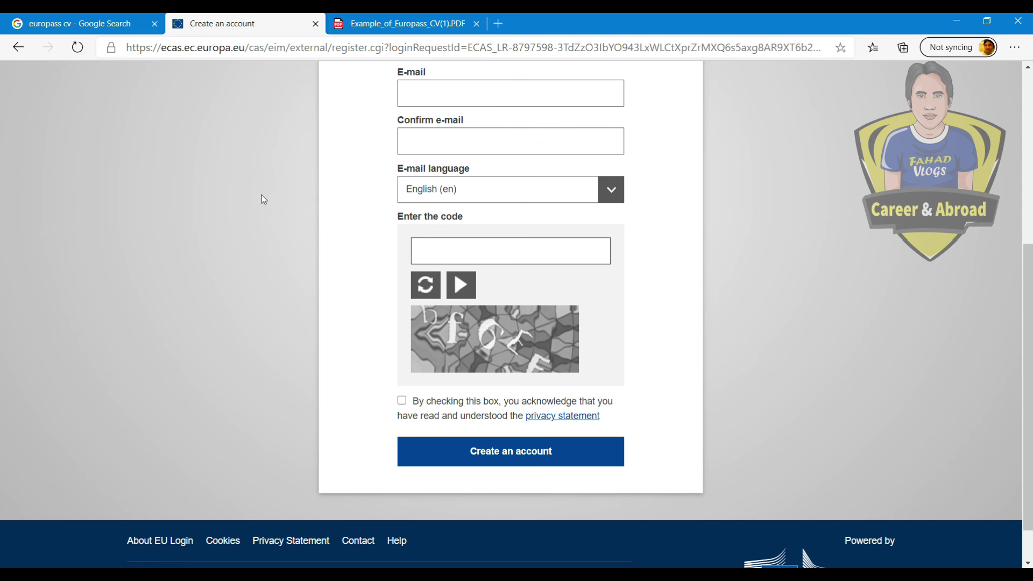
{"action": "scroll", "coordinate": [582, 282], "scroll_direction": "up", "scroll_amount": 2}
{"action": "scroll", "coordinate": [582, 283], "scroll_direction": "up", "scroll_amount": 2}
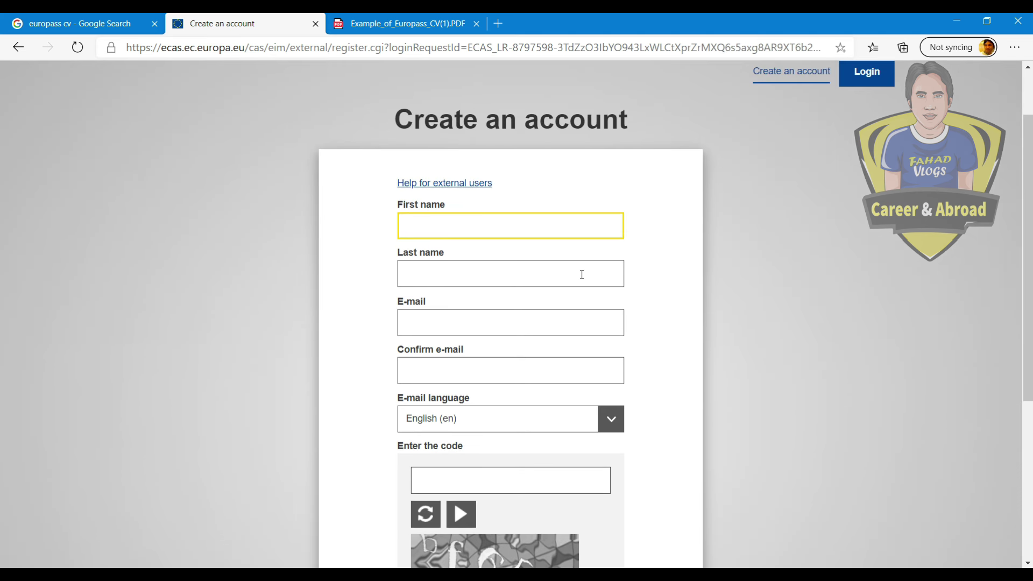
{"action": "scroll", "coordinate": [580, 276], "scroll_direction": "up", "scroll_amount": 2}
{"action": "key", "text": "alt+Left"}
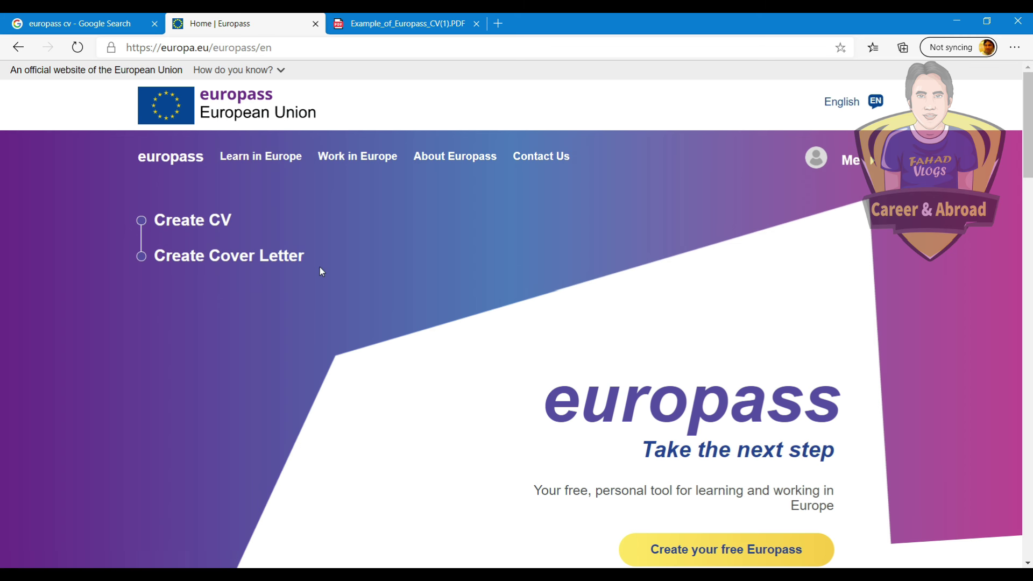
Step: Create a new CV from scratch and switch its date format to 23 Apr 2019
{"action": "left_click", "coordinate": [185, 223]}
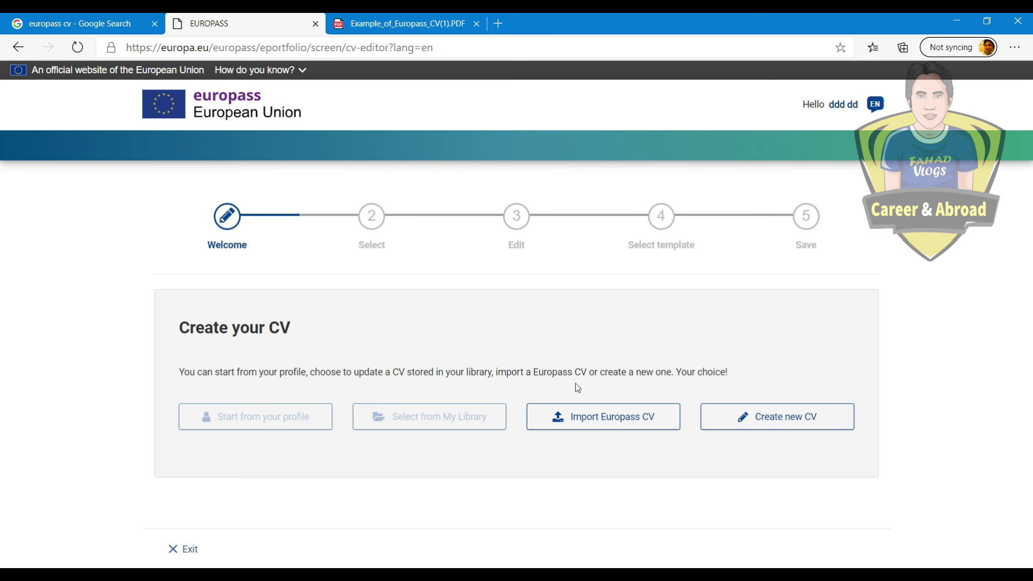
{"action": "left_click", "coordinate": [777, 415]}
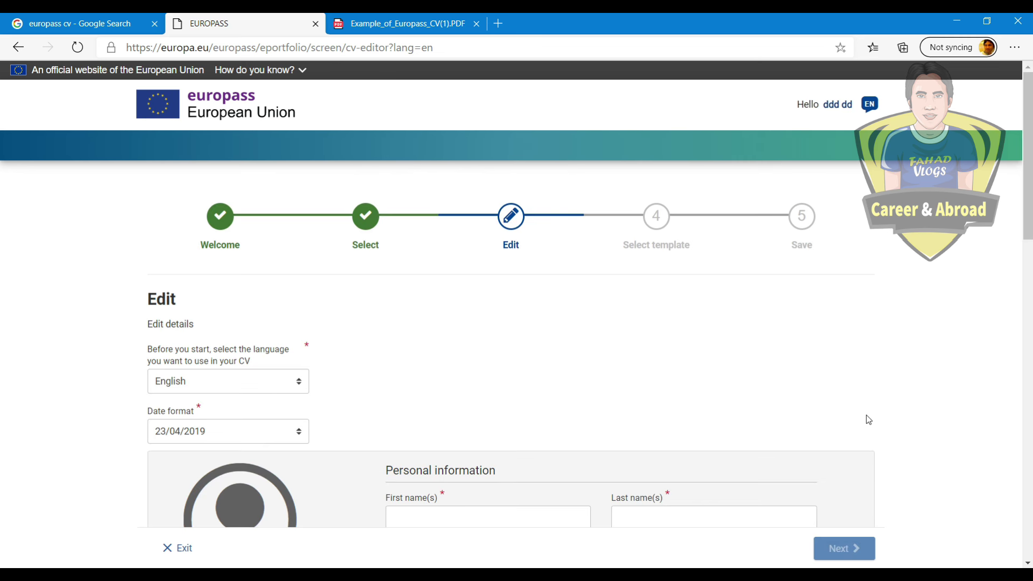
{"action": "scroll", "coordinate": [608, 359], "scroll_direction": "down", "scroll_amount": 3}
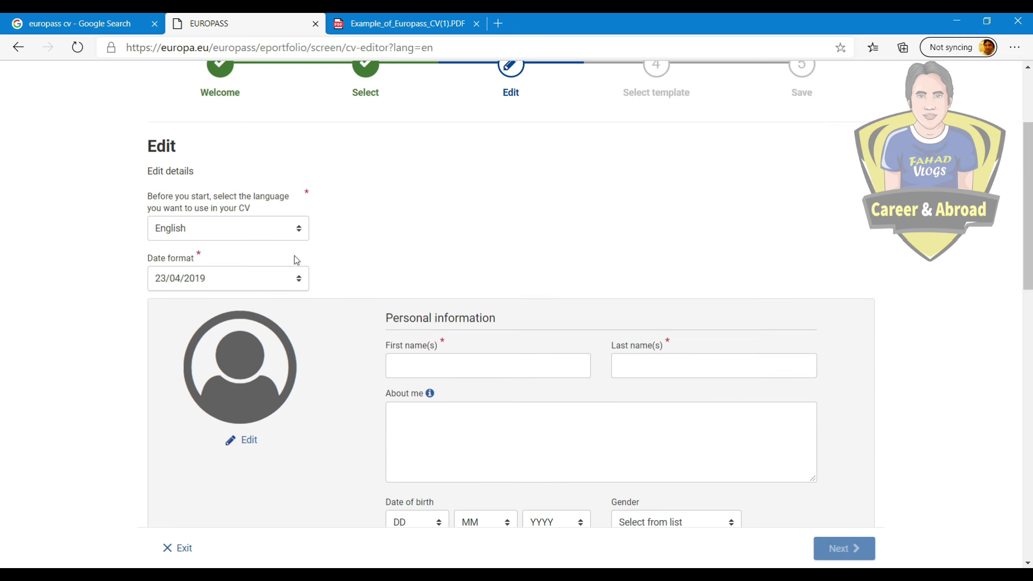
{"action": "scroll", "coordinate": [422, 288], "scroll_direction": "down", "scroll_amount": 15}
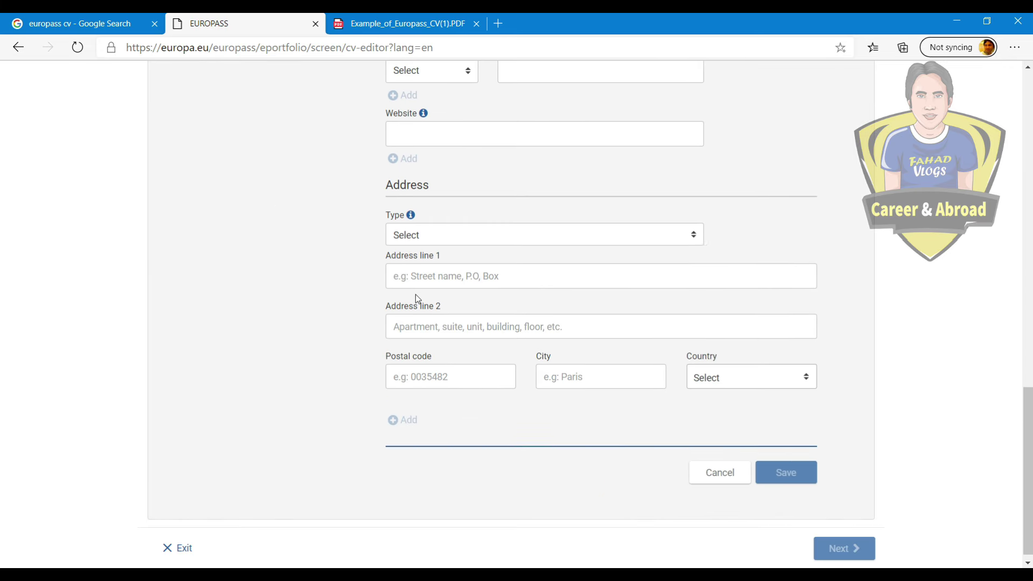
{"action": "scroll", "coordinate": [415, 295], "scroll_direction": "up", "scroll_amount": 18}
{"action": "scroll", "coordinate": [385, 284], "scroll_direction": "down", "scroll_amount": 3}
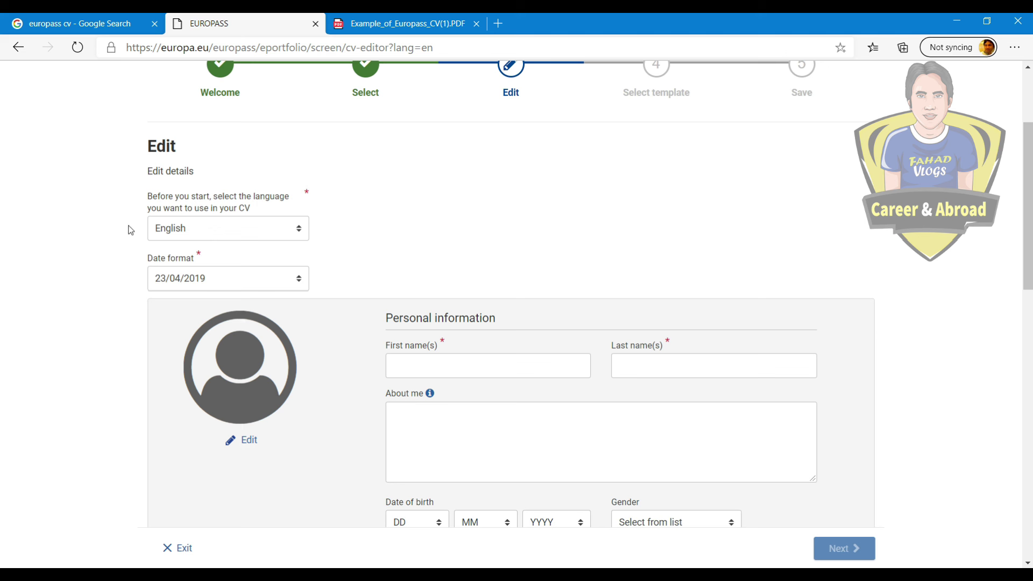
{"action": "left_click", "coordinate": [229, 289]}
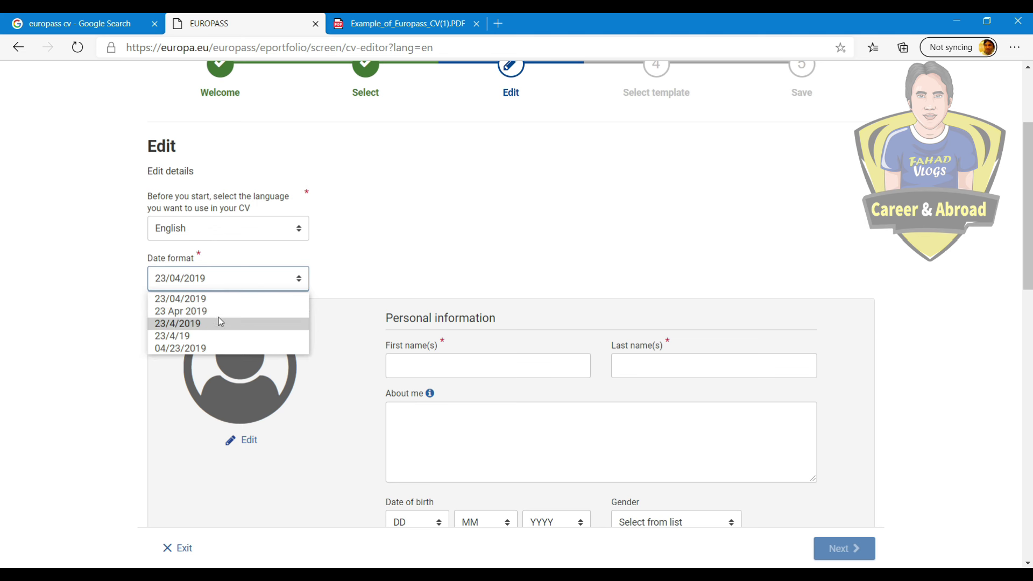
{"action": "left_click", "coordinate": [219, 311]}
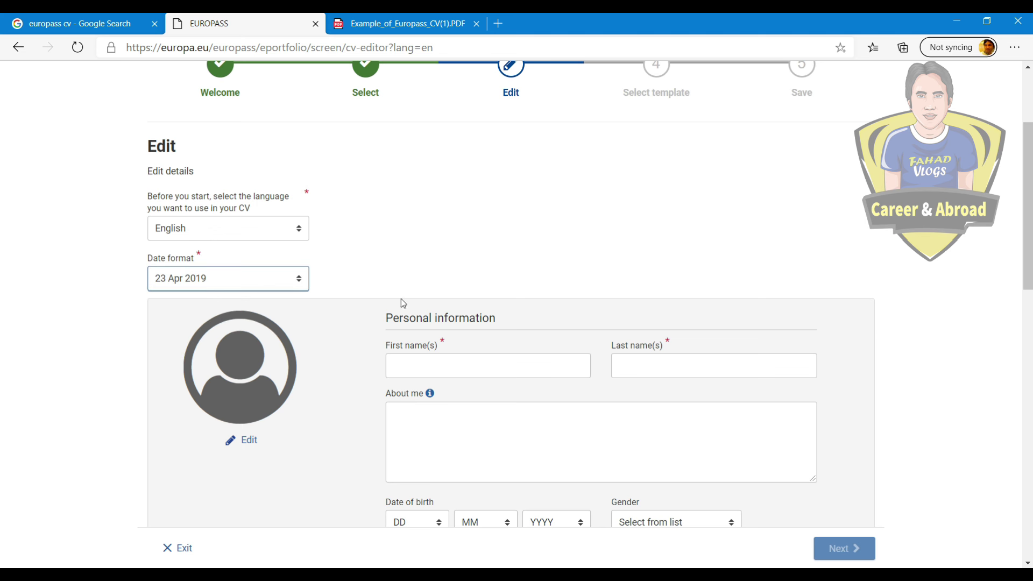
Step: Set the birth date to 10/10/1986 and the gender to Male
{"action": "scroll", "coordinate": [462, 301], "scroll_direction": "down", "scroll_amount": 3}
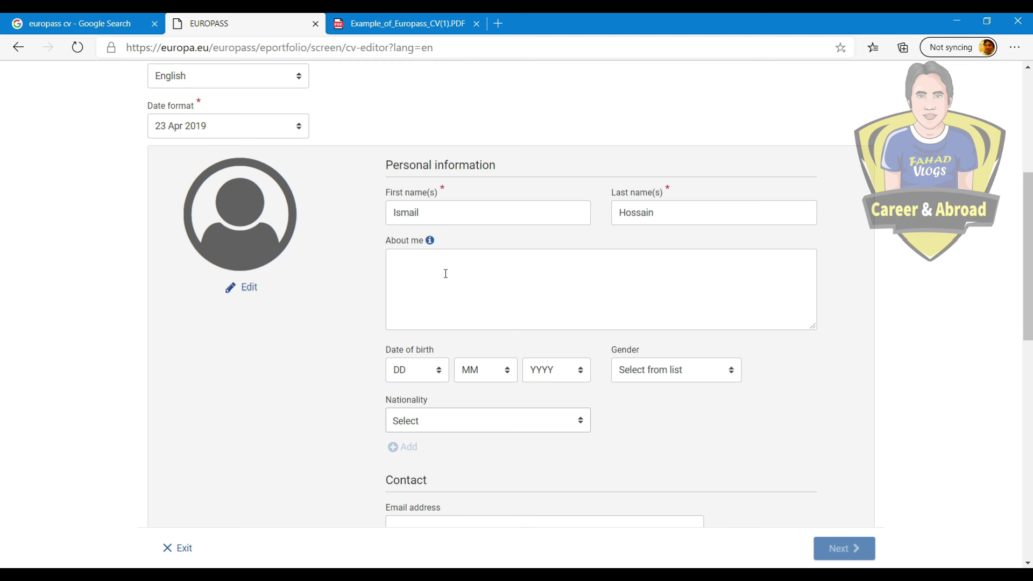
{"action": "scroll", "coordinate": [461, 291], "scroll_direction": "down", "scroll_amount": 1}
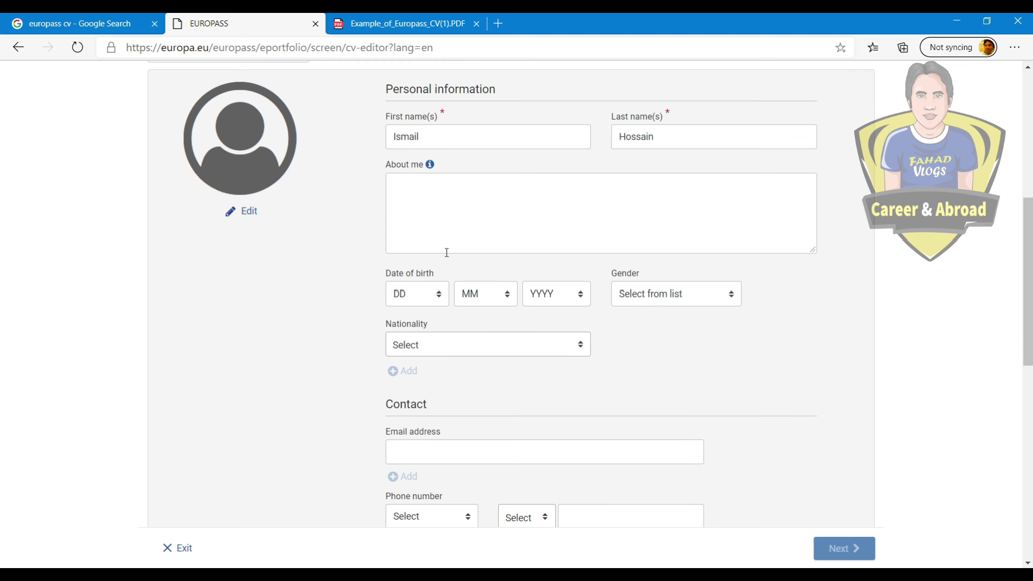
{"action": "left_click", "coordinate": [411, 296]}
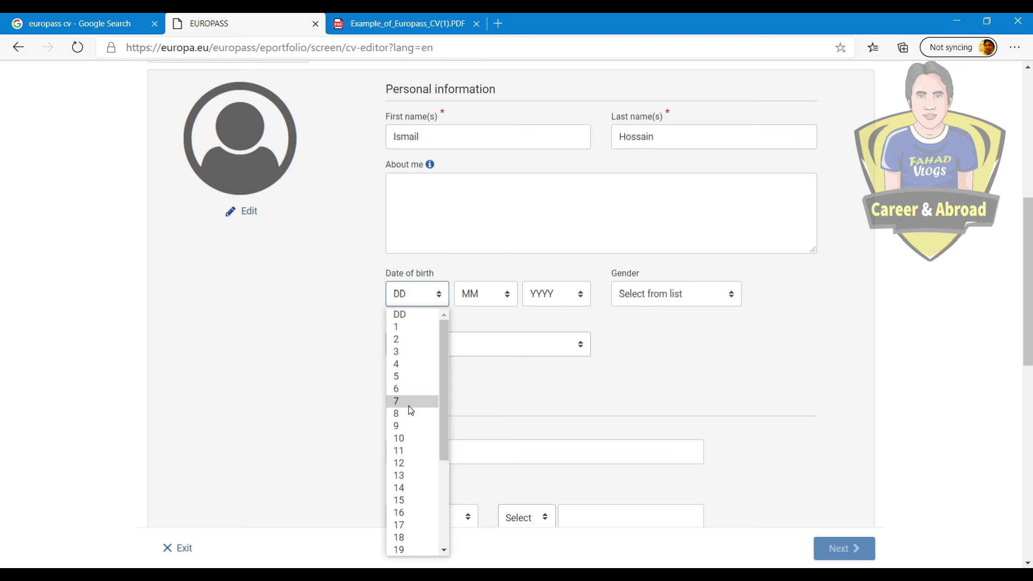
{"action": "left_click", "coordinate": [399, 438]}
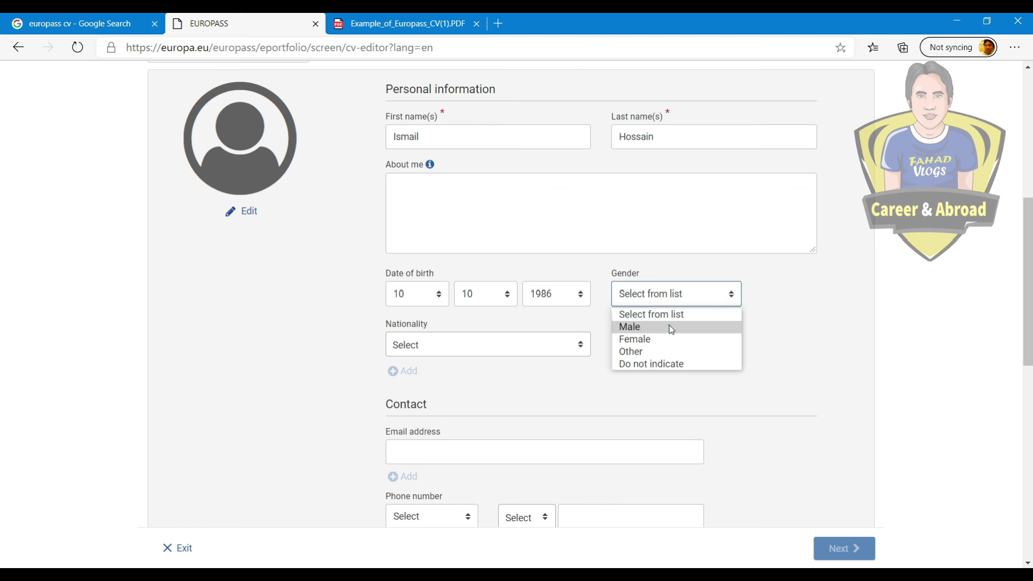
{"action": "left_click", "coordinate": [672, 326]}
Step: Choose Bangladeshi as nationality, then add and remove an extra empty nationality entry
{"action": "left_click", "coordinate": [467, 350]}
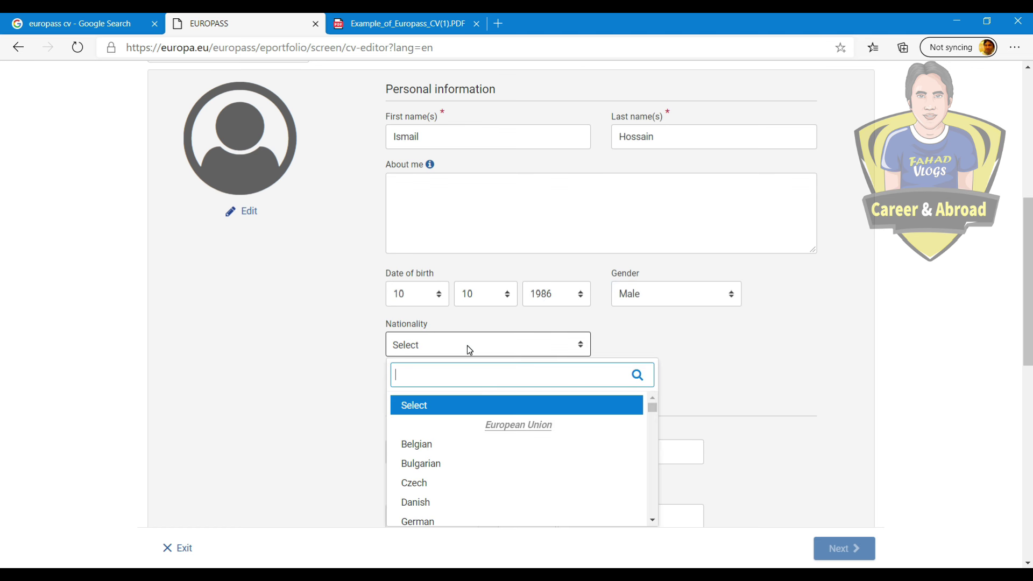
{"action": "type", "text": "ban"}
{"action": "left_click", "coordinate": [425, 425]}
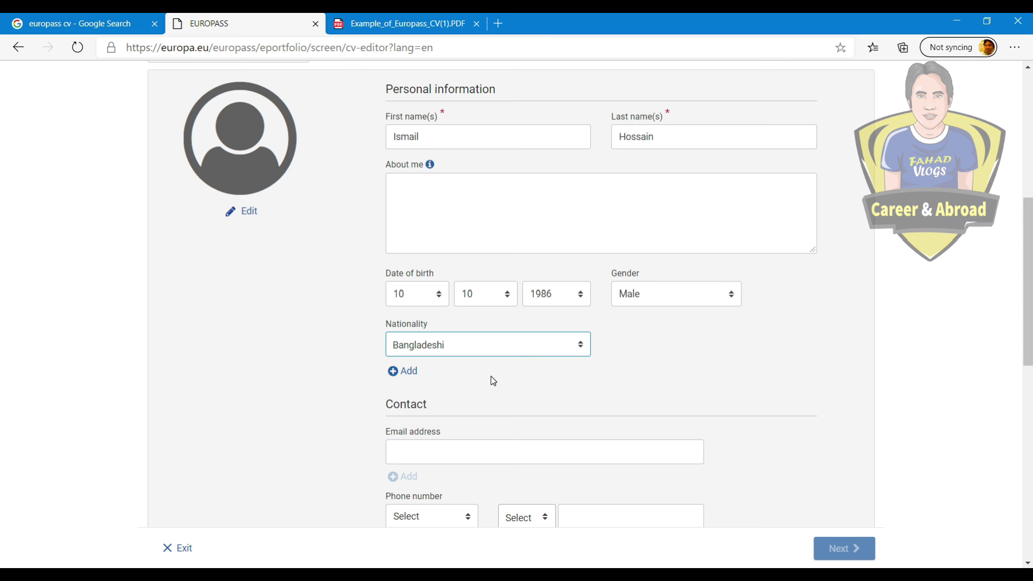
{"action": "left_click", "coordinate": [393, 374]}
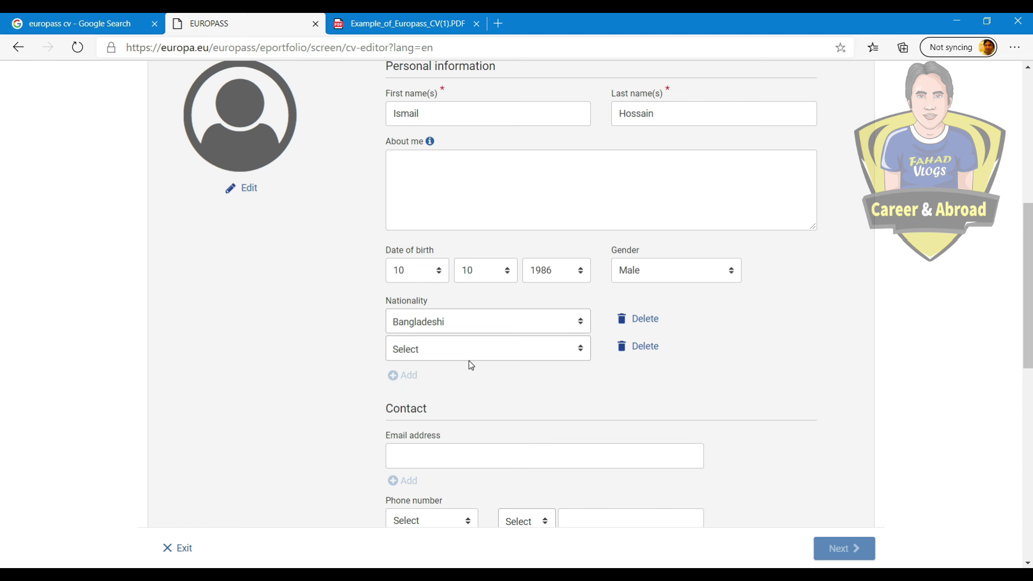
{"action": "left_click", "coordinate": [636, 348]}
Step: Paste the contact e-mail and add a Mobile phone number with Bangladesh +880 code
{"action": "scroll", "coordinate": [604, 397], "scroll_direction": "down", "scroll_amount": 4}
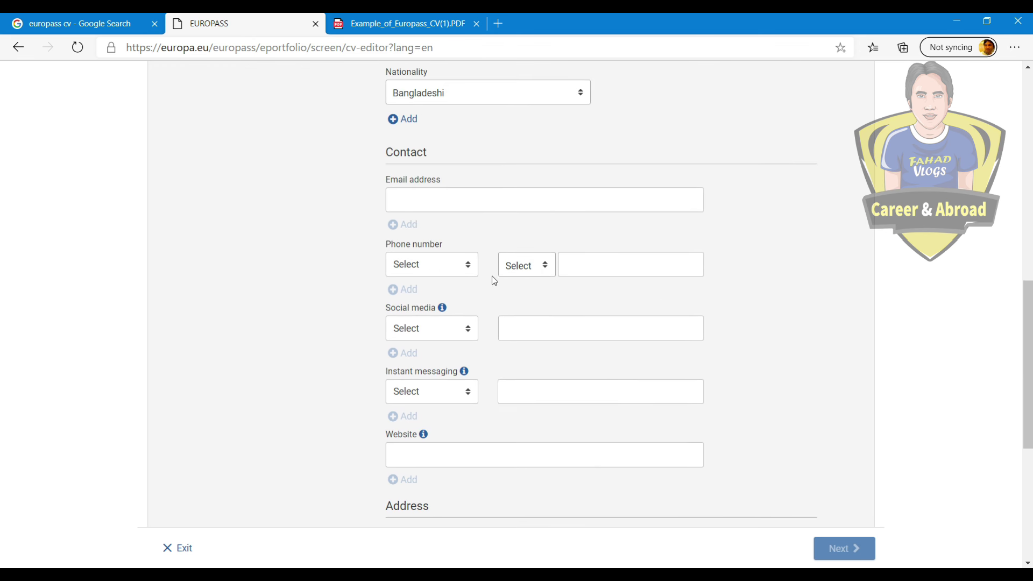
{"action": "left_click", "coordinate": [444, 194]}
{"action": "key", "text": "ctrl+v"}
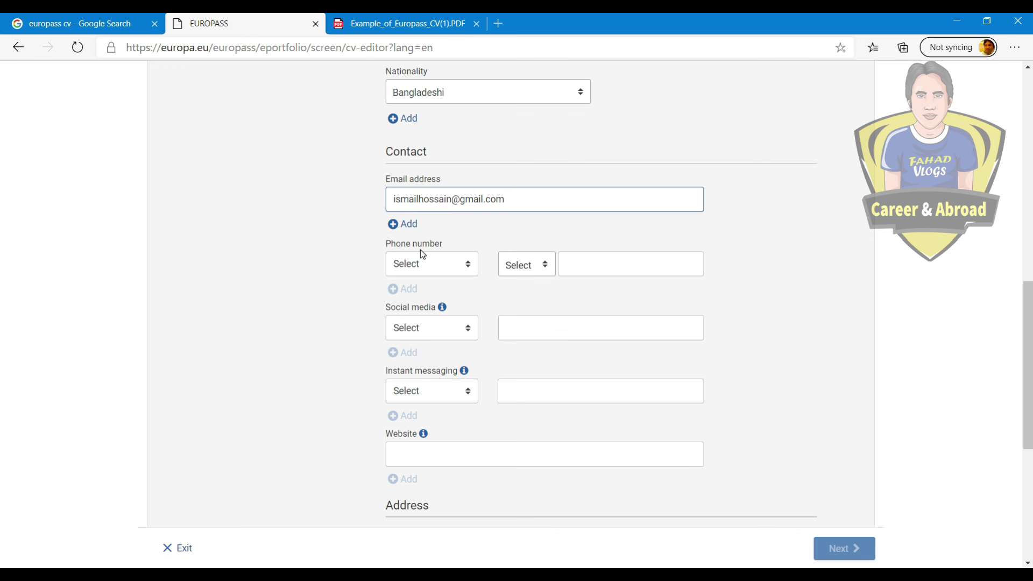
{"action": "left_click", "coordinate": [429, 264]}
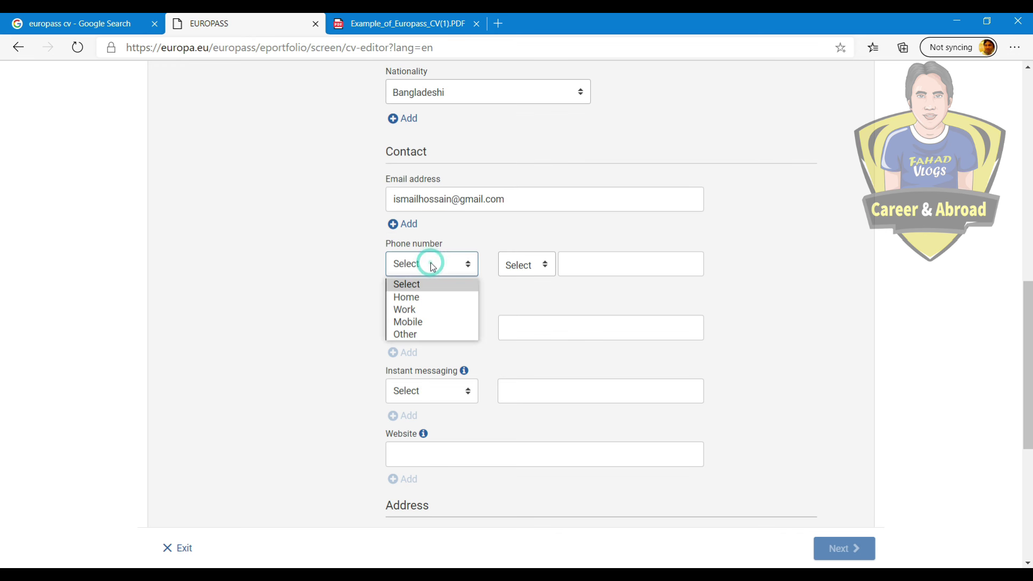
{"action": "left_click", "coordinate": [405, 321]}
{"action": "left_click", "coordinate": [542, 267]}
{"action": "type", "text": "ban"}
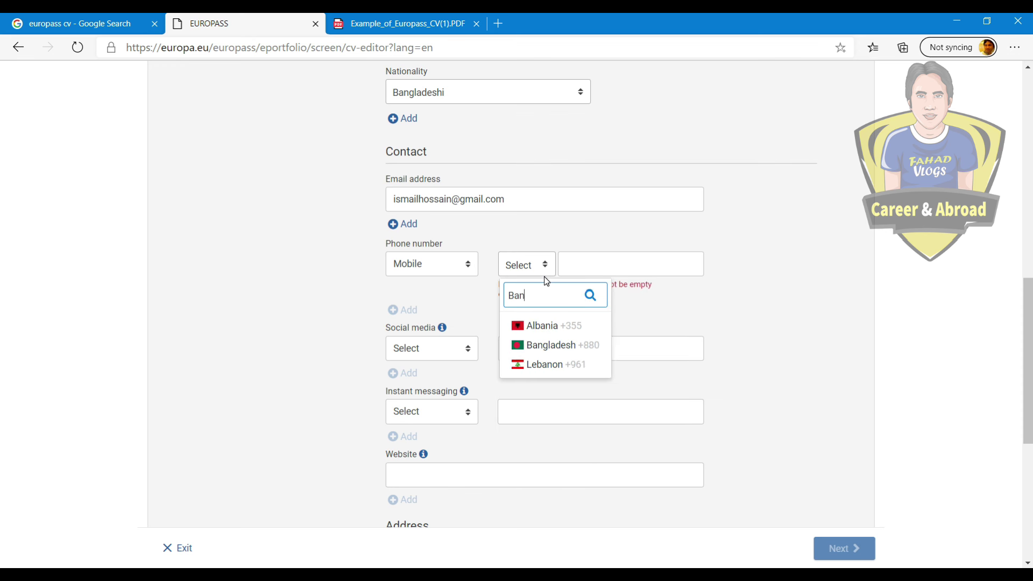
{"action": "left_click", "coordinate": [547, 344]}
{"action": "key", "text": "ctrl+v"}
{"action": "left_click", "coordinate": [777, 296]}
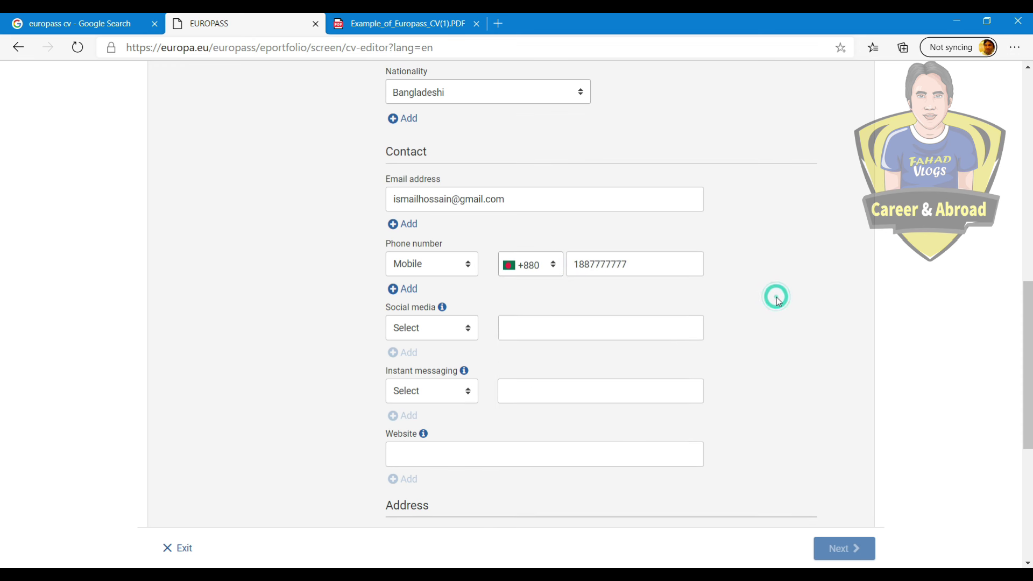
Step: Set the social media type to LinkedIn
{"action": "scroll", "coordinate": [776, 297], "scroll_direction": "down", "scroll_amount": 1}
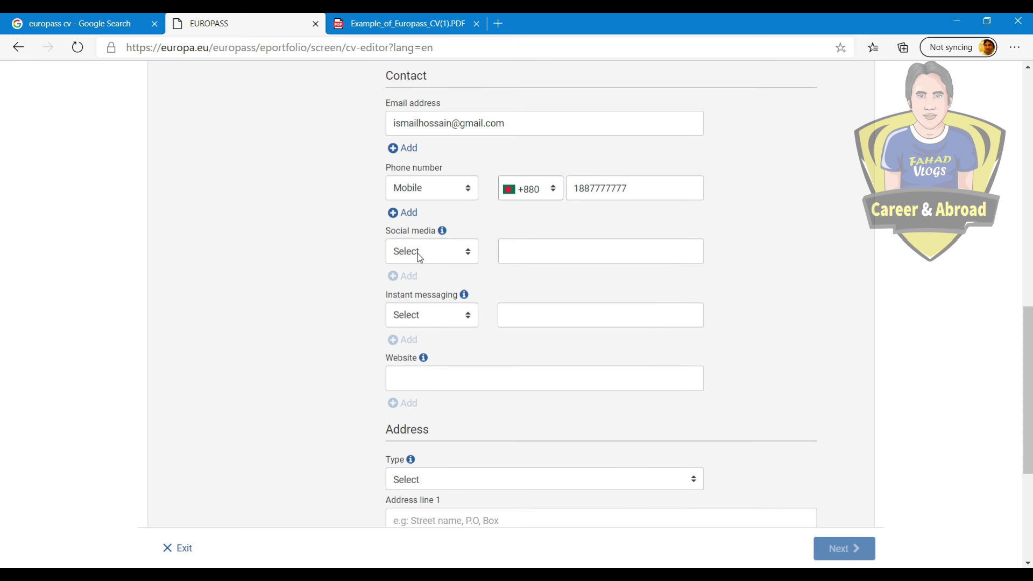
{"action": "left_click", "coordinate": [432, 256]}
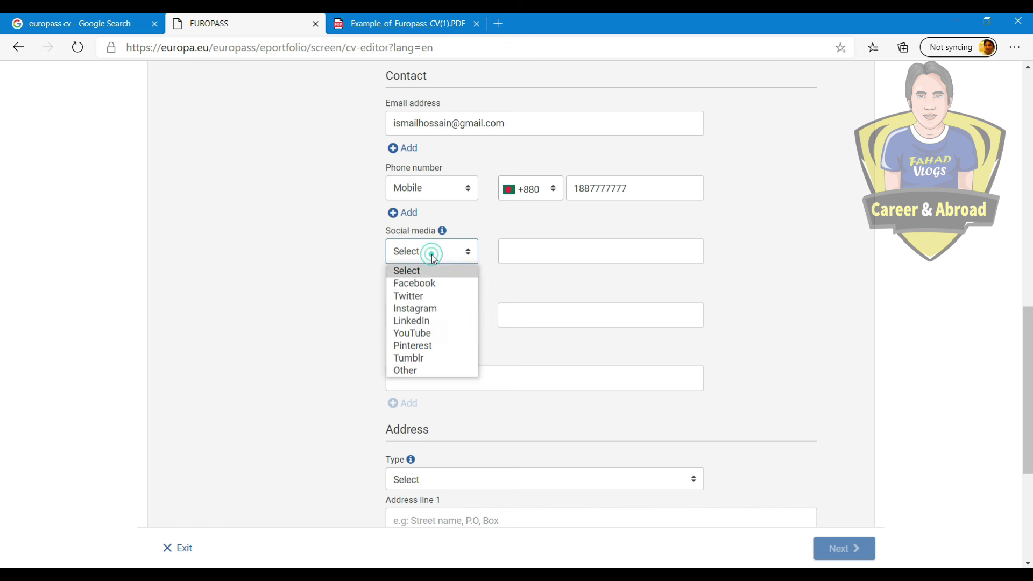
{"action": "left_click", "coordinate": [438, 321]}
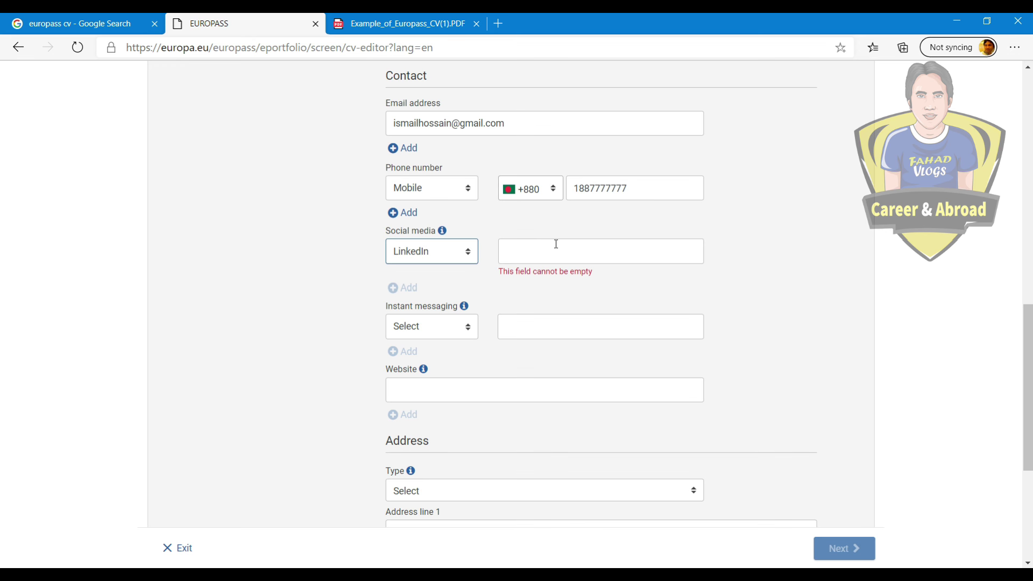
{"action": "scroll", "coordinate": [427, 278], "scroll_direction": "down", "scroll_amount": 3}
{"action": "scroll", "coordinate": [448, 282], "scroll_direction": "up", "scroll_amount": 1}
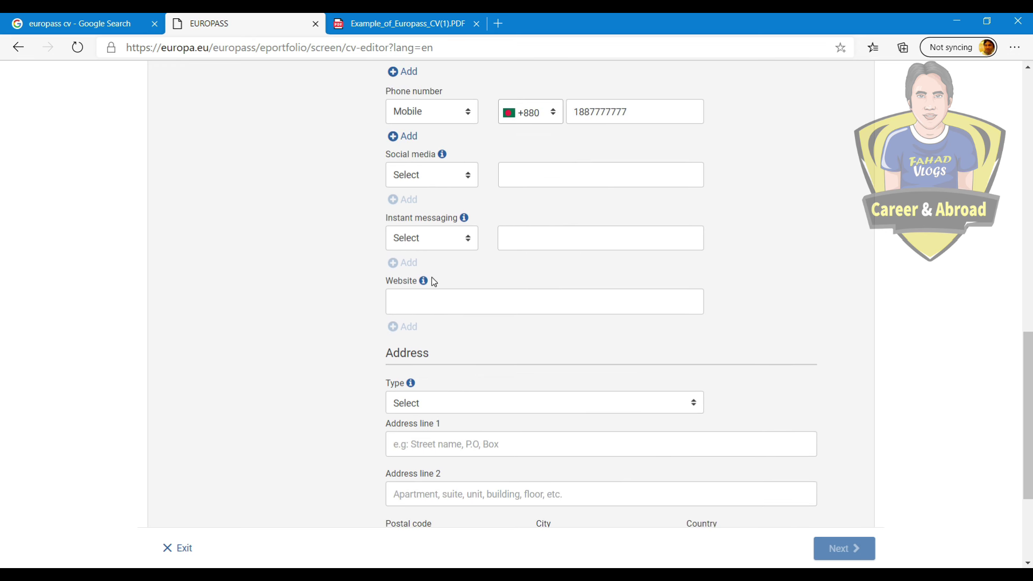
{"action": "scroll", "coordinate": [500, 302], "scroll_direction": "down", "scroll_amount": 3}
{"action": "left_click", "coordinate": [444, 252]}
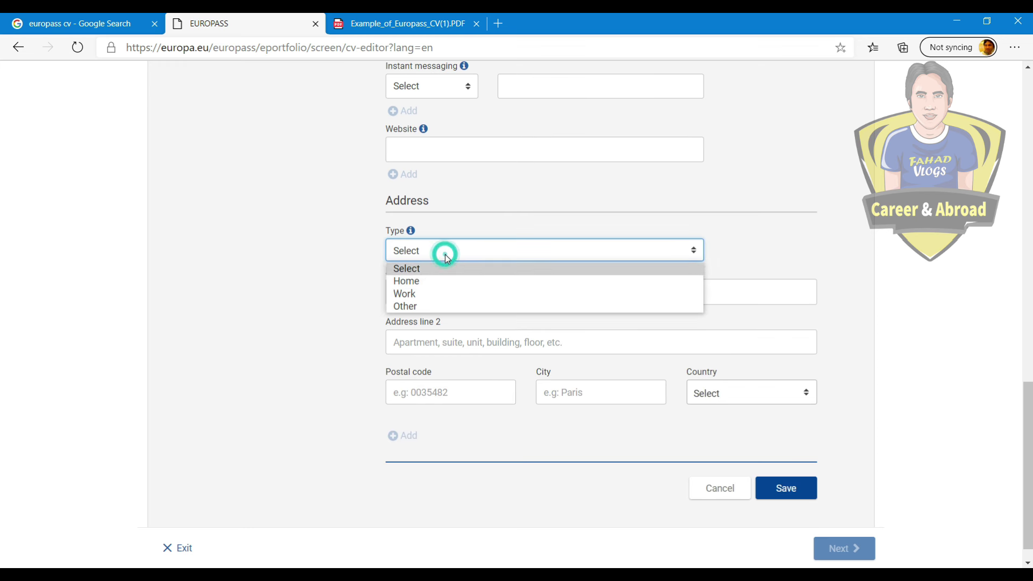
{"action": "left_click", "coordinate": [439, 283]}
{"action": "left_click", "coordinate": [440, 292]}
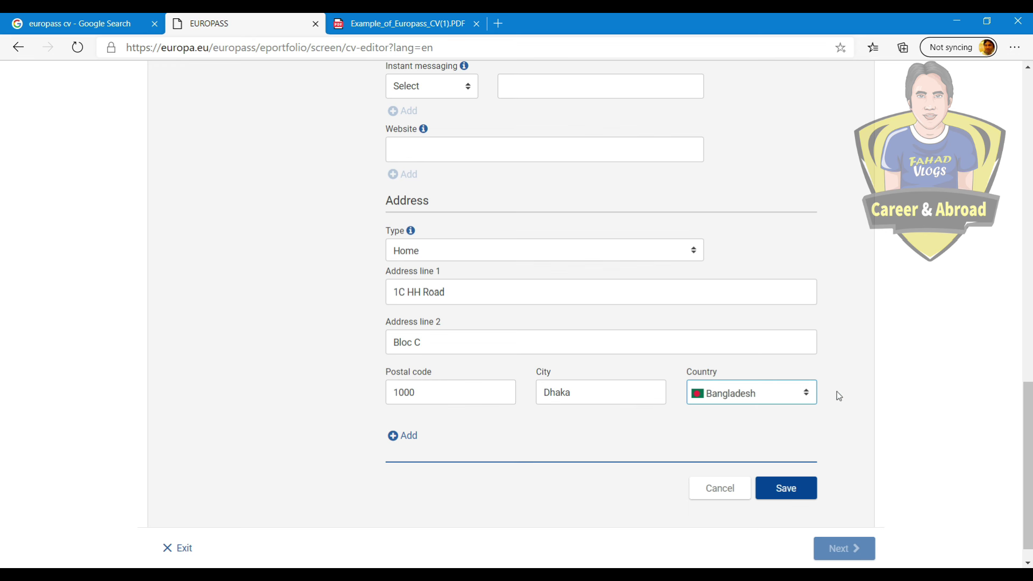
{"action": "scroll", "coordinate": [563, 415], "scroll_direction": "up", "scroll_amount": 1}
{"action": "scroll", "coordinate": [351, 406], "scroll_direction": "down", "scroll_amount": 2}
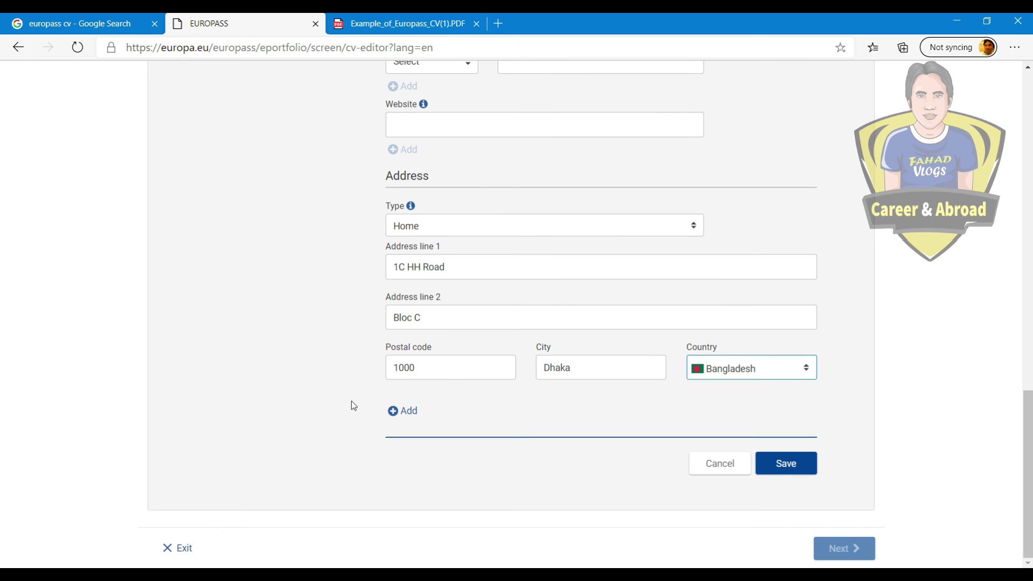
Step: Save the address, then upload a photo from the device and crop it around the face
{"action": "left_click", "coordinate": [785, 464]}
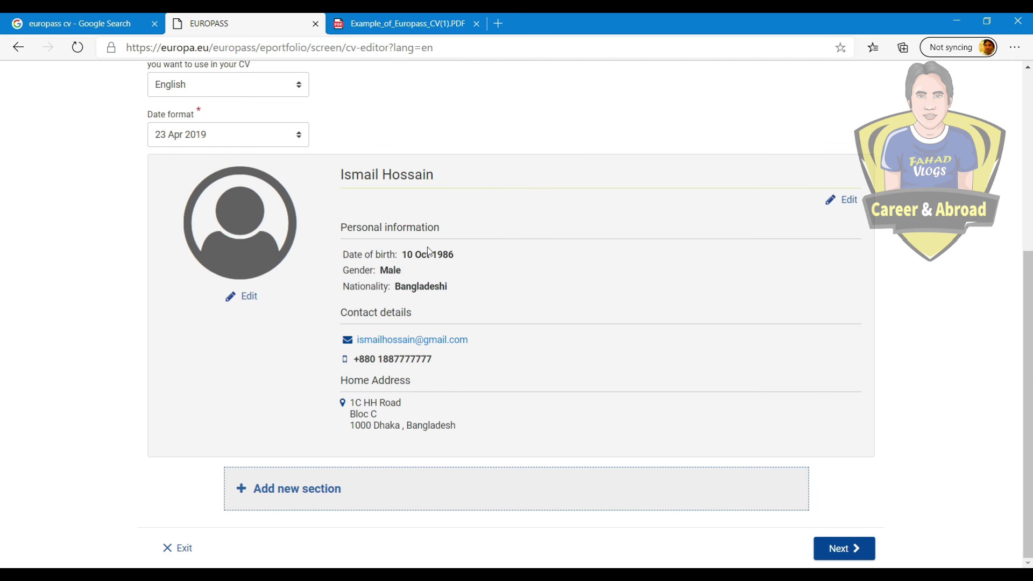
{"action": "left_click", "coordinate": [248, 302]}
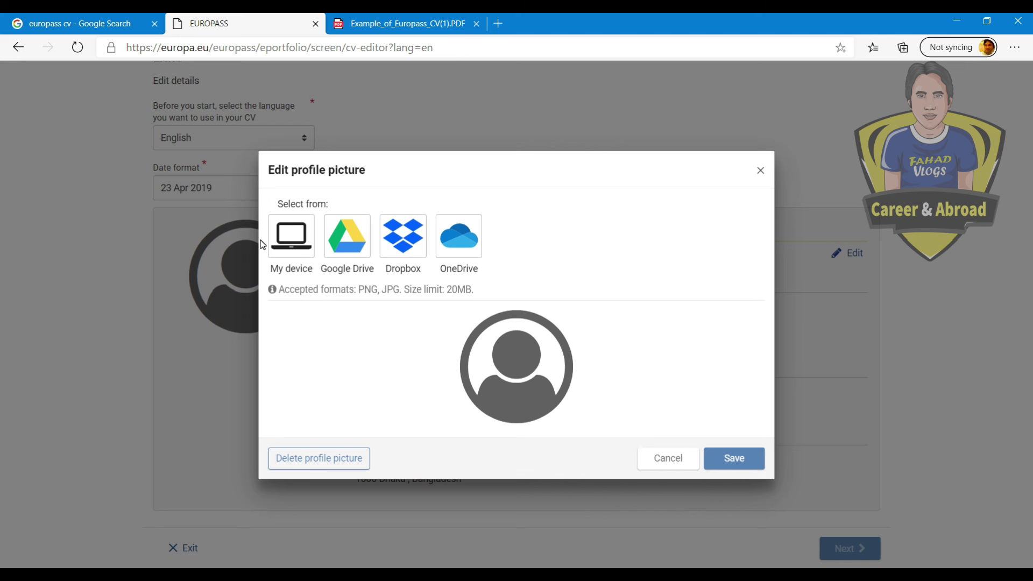
{"action": "left_click", "coordinate": [276, 235]}
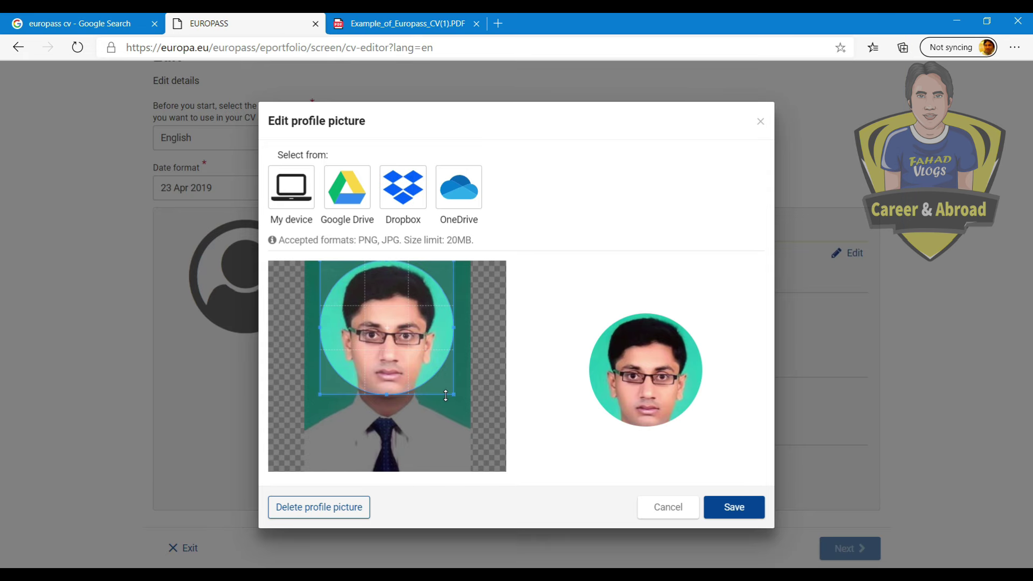
{"action": "left_click_drag", "start_coordinate": [453, 396], "coordinate": [402, 377]}
{"action": "left_click", "coordinate": [738, 507]}
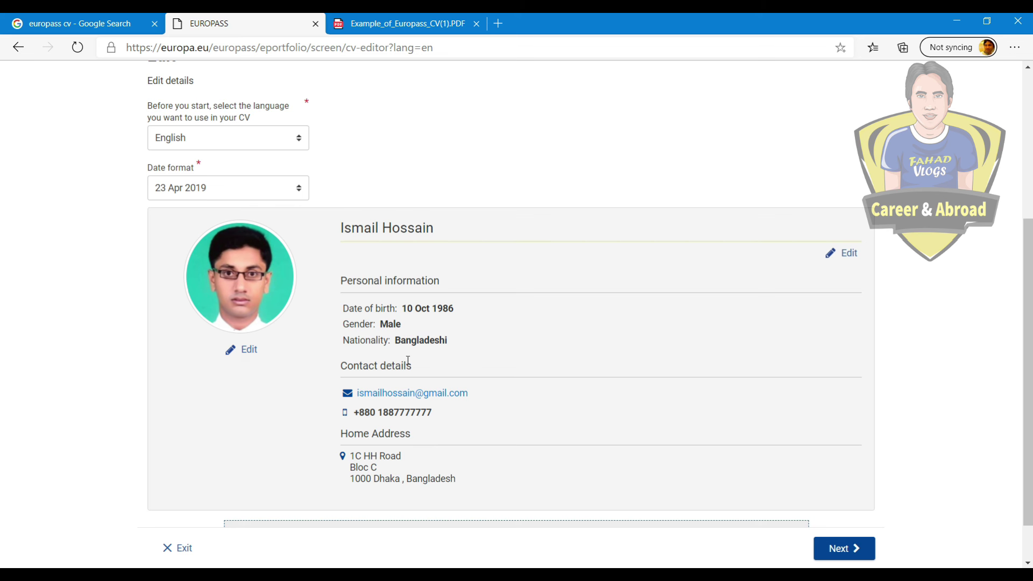
{"action": "scroll", "coordinate": [409, 360], "scroll_direction": "down", "scroll_amount": 1}
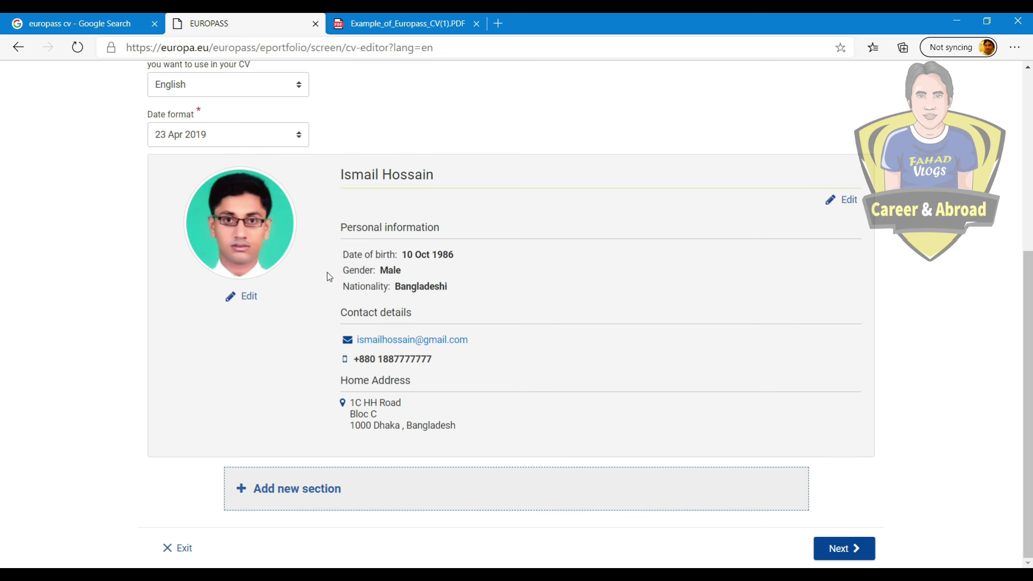
{"action": "scroll", "coordinate": [326, 288], "scroll_direction": "up", "scroll_amount": 5}
{"action": "scroll", "coordinate": [329, 309], "scroll_direction": "down", "scroll_amount": 5}
Step: Add a Work experience section to the CV
{"action": "left_click", "coordinate": [300, 493]}
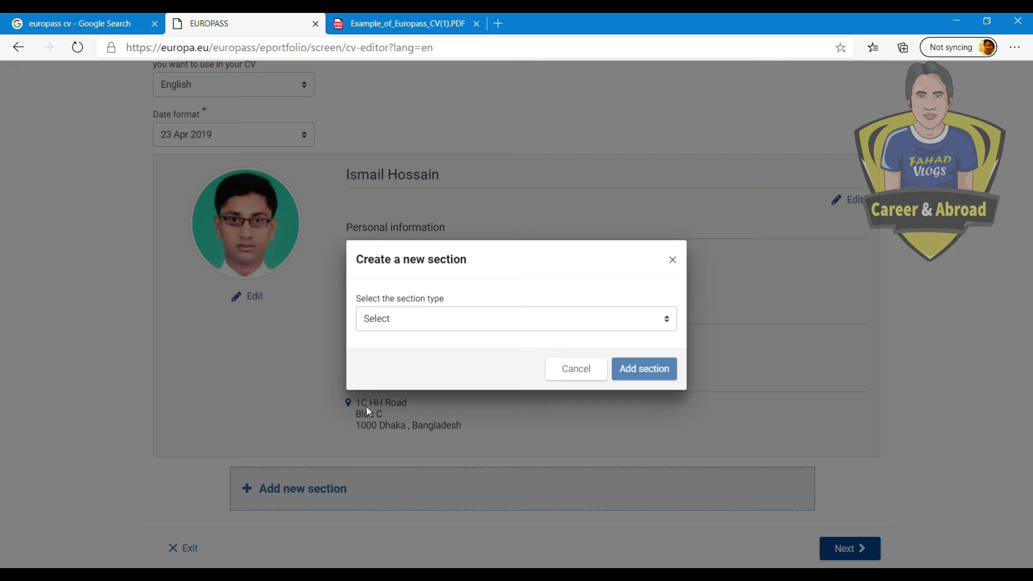
{"action": "left_click", "coordinate": [434, 322]}
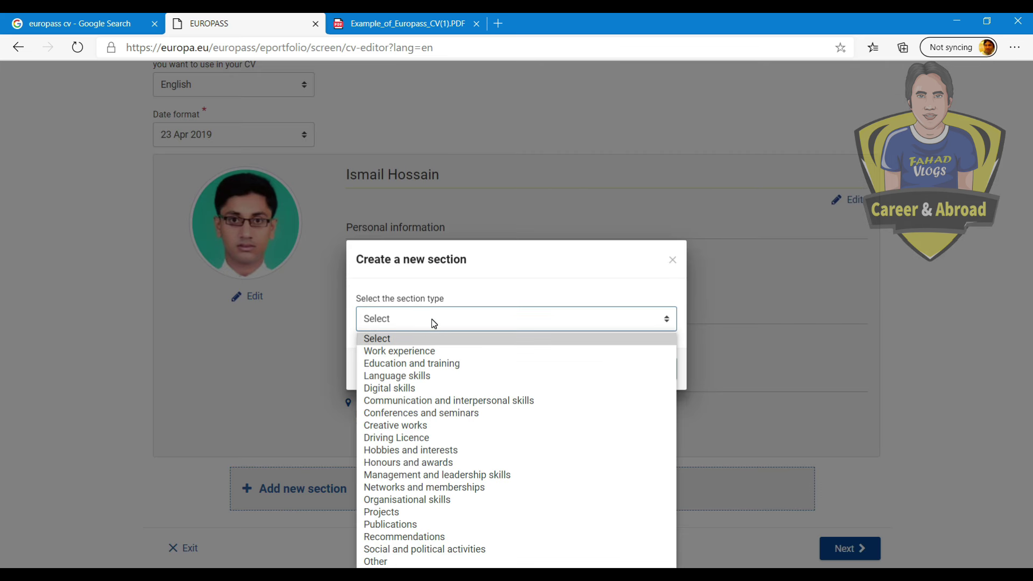
{"action": "left_click", "coordinate": [430, 352]}
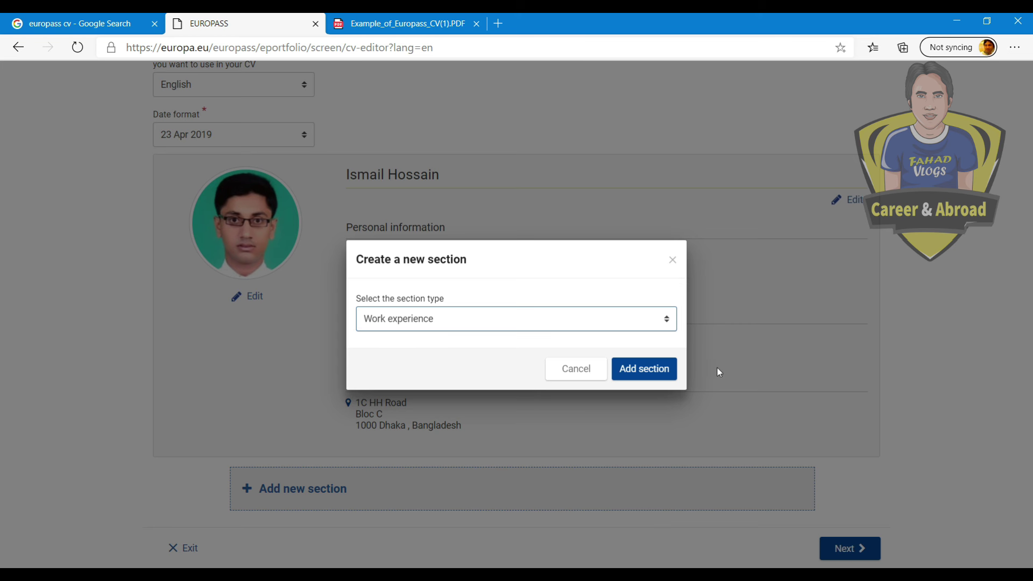
{"action": "left_click", "coordinate": [657, 369]}
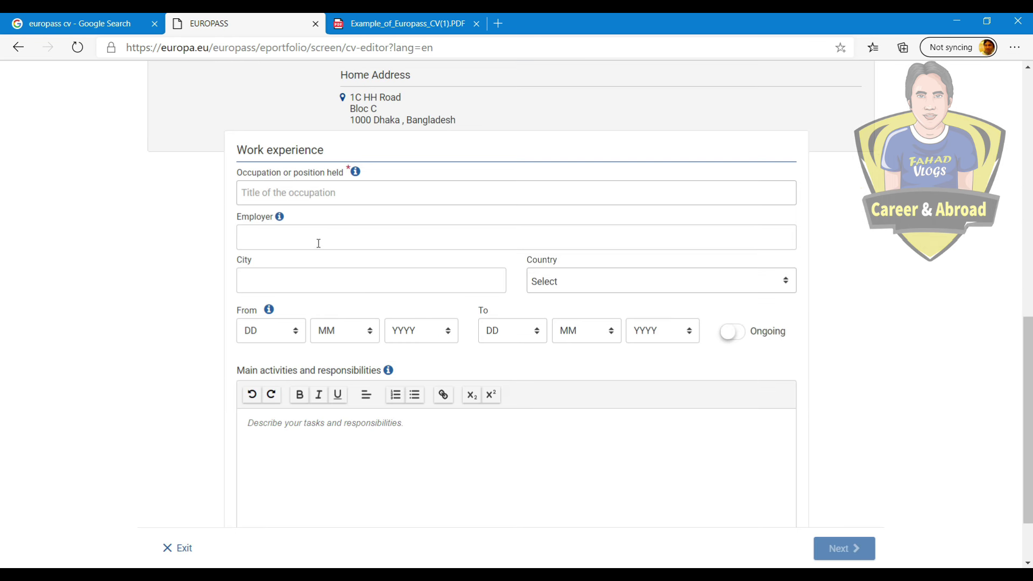
Step: Enter the Communication manager occupation and a start date of 17 Oct 2010
{"action": "left_click", "coordinate": [315, 192]}
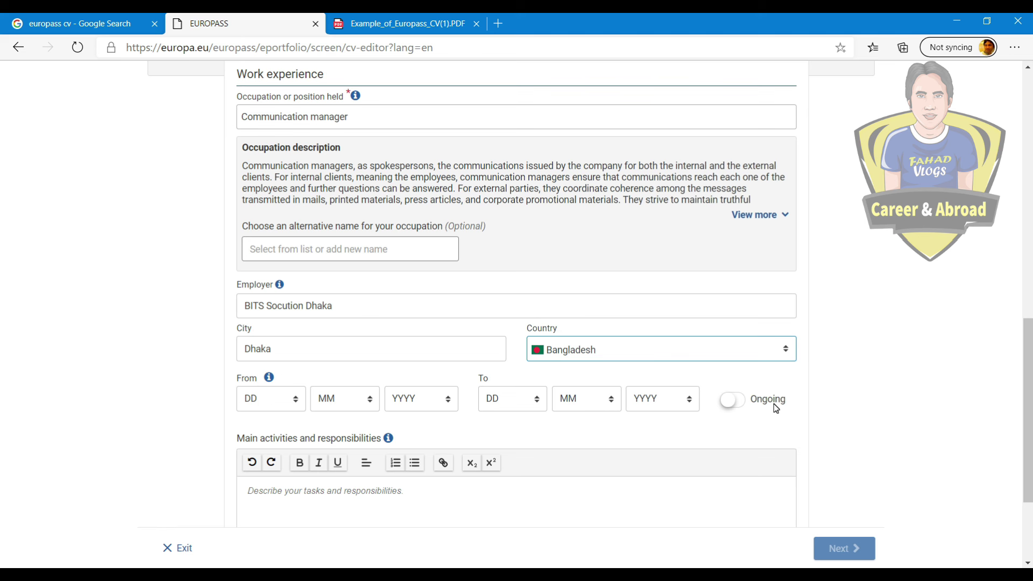
{"action": "left_click", "coordinate": [282, 399]}
{"action": "left_click", "coordinate": [269, 353]}
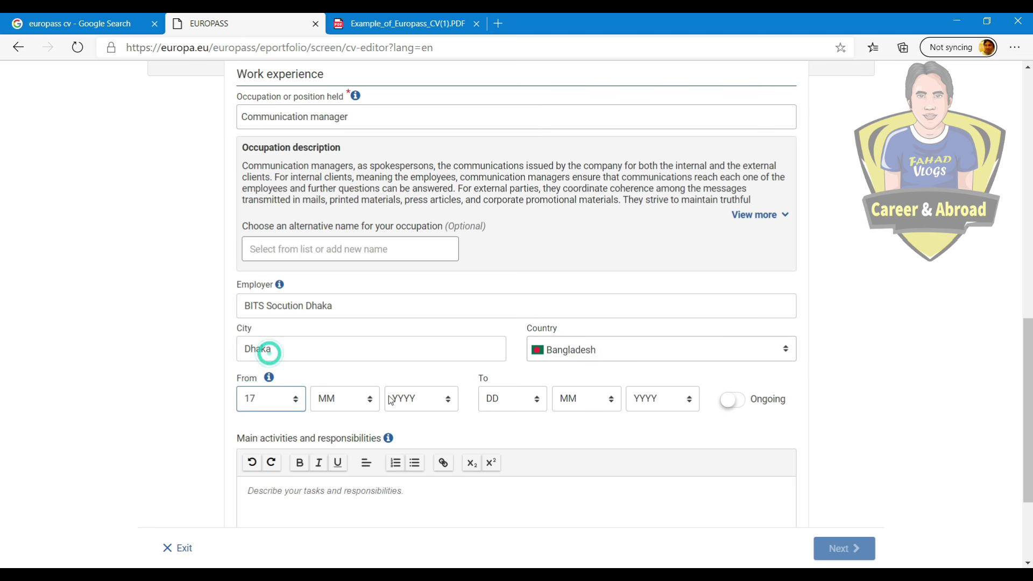
{"action": "left_click", "coordinate": [391, 399]}
{"action": "scroll", "coordinate": [422, 282], "scroll_direction": "down", "scroll_amount": 2}
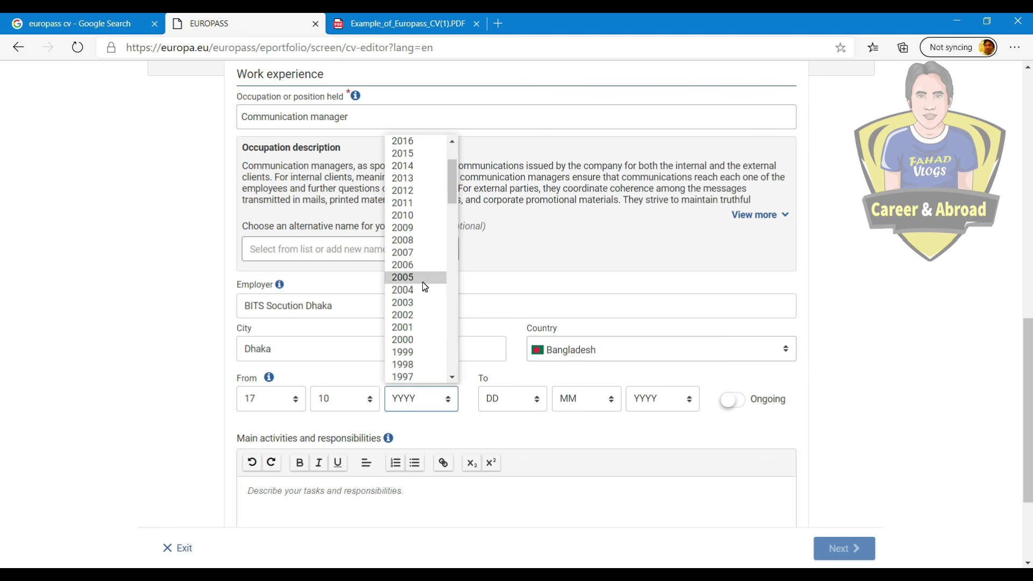
{"action": "scroll", "coordinate": [422, 282], "scroll_direction": "up", "scroll_amount": 2}
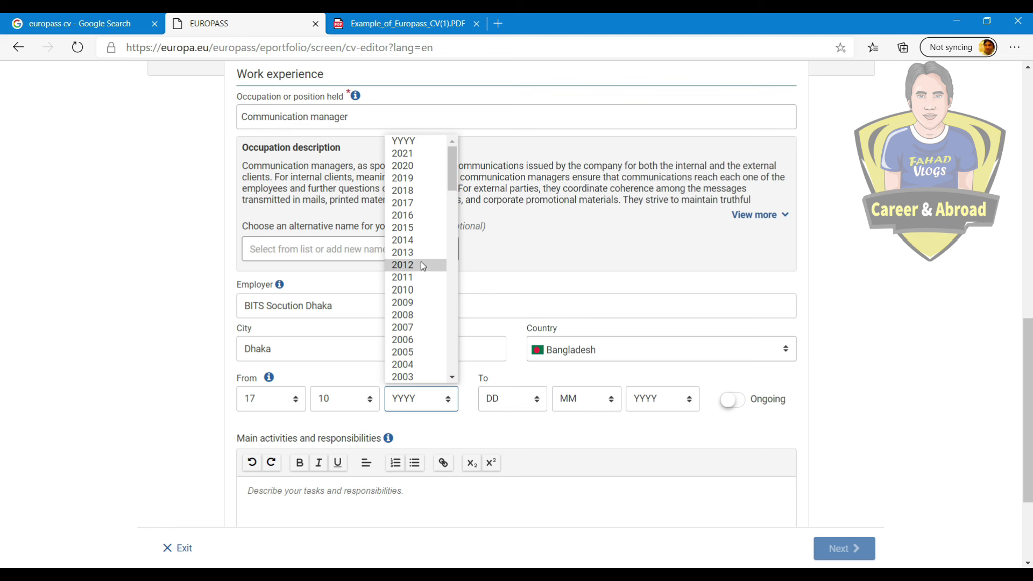
{"action": "left_click", "coordinate": [418, 290]}
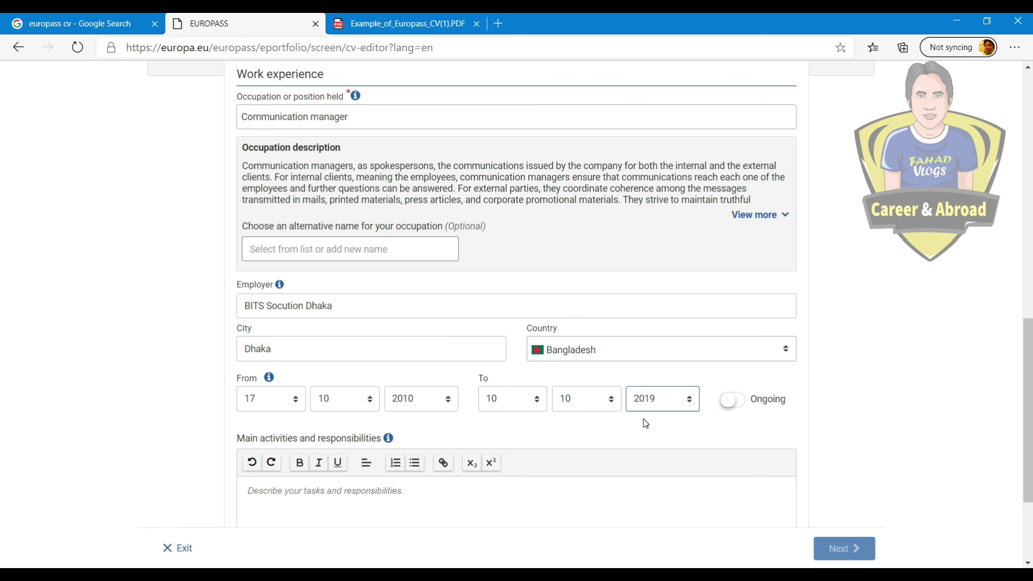
Step: Paste the three responsibilities into main activities and save the work experience entry
{"action": "scroll", "coordinate": [693, 425], "scroll_direction": "down", "scroll_amount": 3}
{"action": "left_click", "coordinate": [404, 363]}
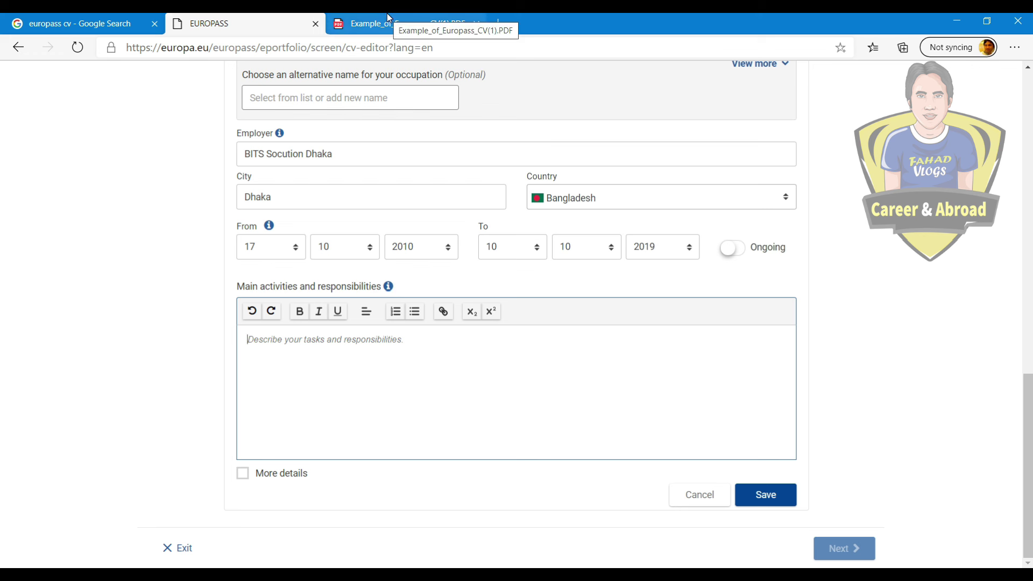
{"action": "type", "text": "- Evaluating youth training programmes for SALTO UK and the Partnership between the Council of Europe and European Commission  - Organizing and running a 2 day workshop on non-formal education for Action 5 large scale projects focusing on quality, assessment and recognition - Contributing to the Steering Group on training and developing action plans on training for the next 3 years. Working on the Users Guide for training and the Support Measures"}
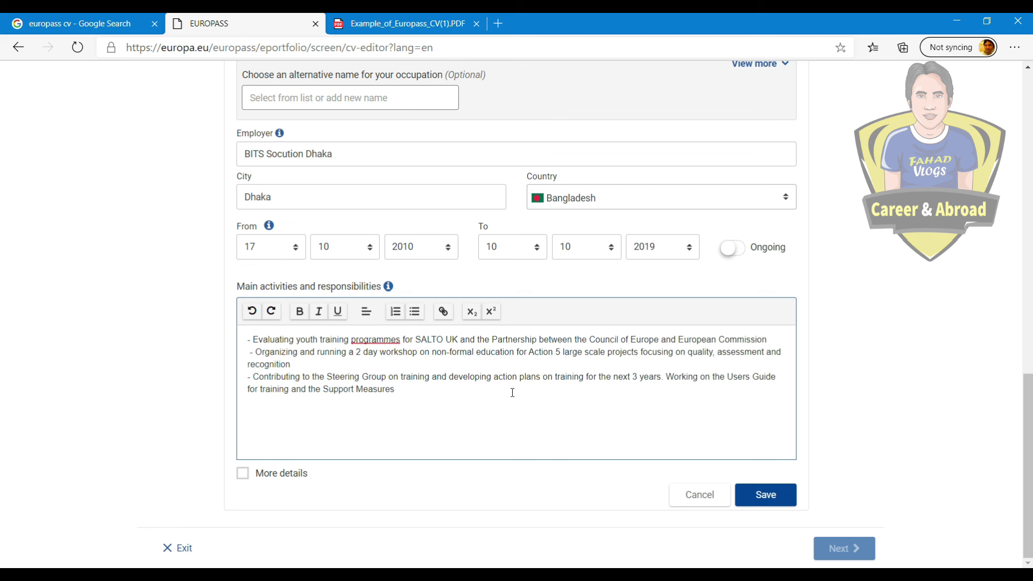
{"action": "left_click", "coordinate": [243, 474]}
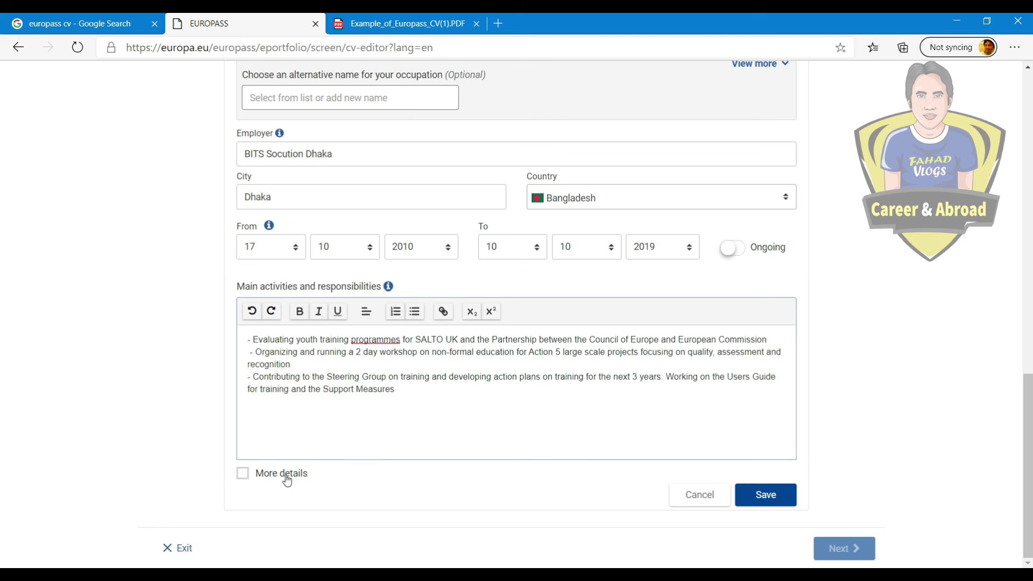
{"action": "scroll", "coordinate": [329, 377], "scroll_direction": "down", "scroll_amount": 3}
{"action": "scroll", "coordinate": [400, 338], "scroll_direction": "down", "scroll_amount": 4}
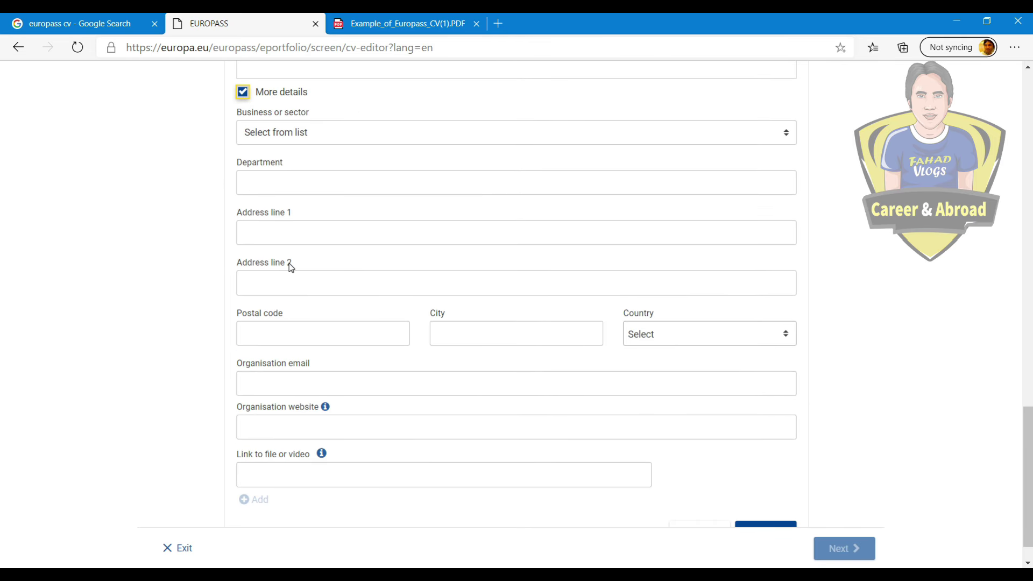
{"action": "scroll", "coordinate": [288, 265], "scroll_direction": "up", "scroll_amount": 3}
{"action": "left_click", "coordinate": [243, 245]}
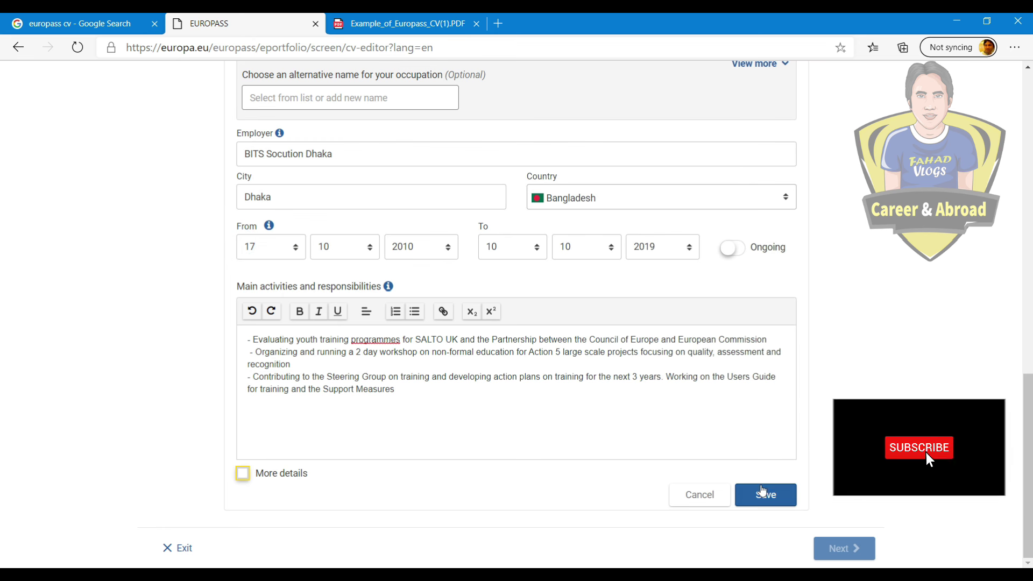
{"action": "left_click", "coordinate": [764, 494]}
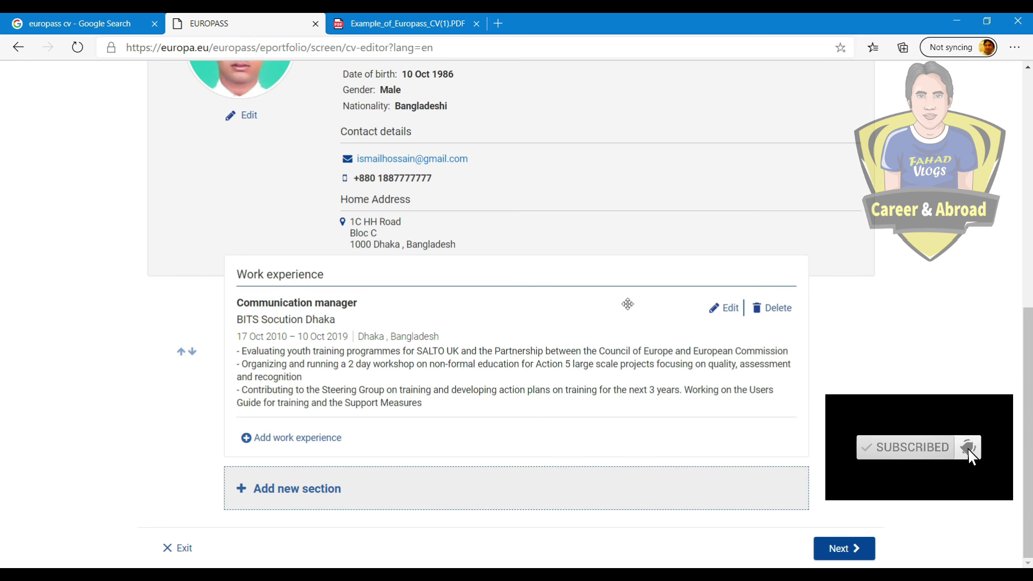
Step: Add a new section of type Education and training and scroll through its empty form
{"action": "left_click", "coordinate": [293, 445]}
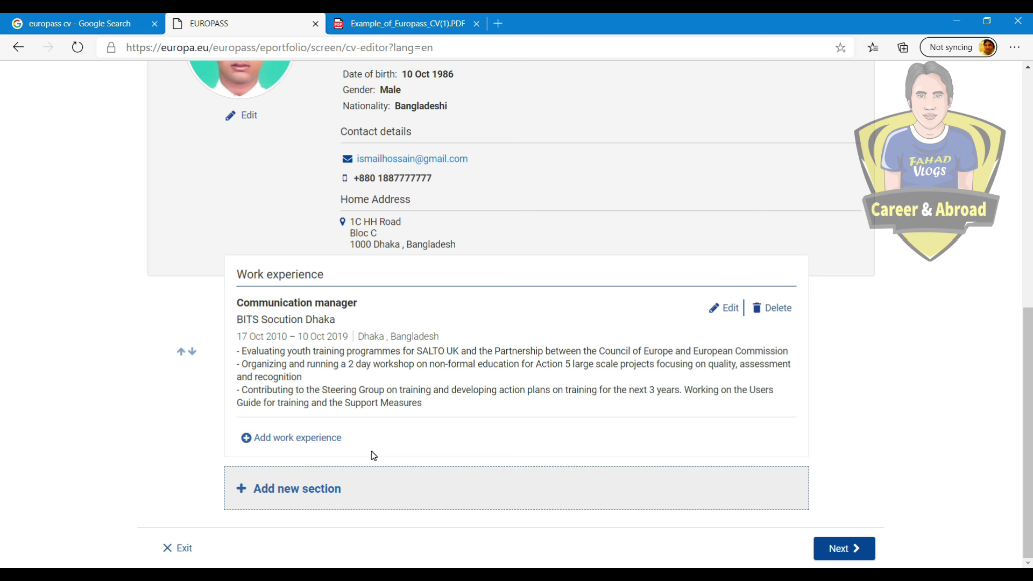
{"action": "left_click", "coordinate": [307, 491]}
{"action": "left_click", "coordinate": [417, 320]}
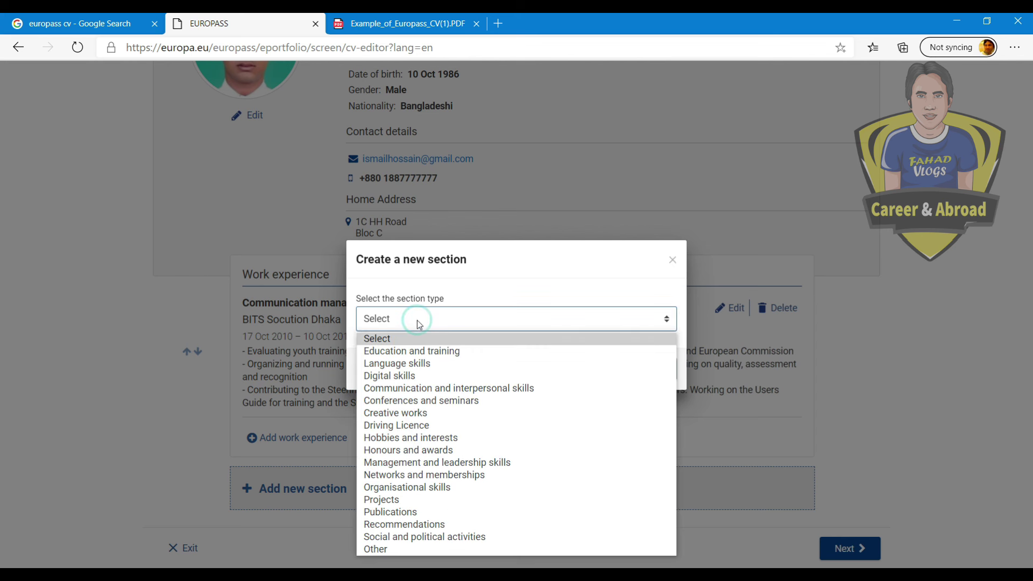
{"action": "left_click", "coordinate": [428, 350]}
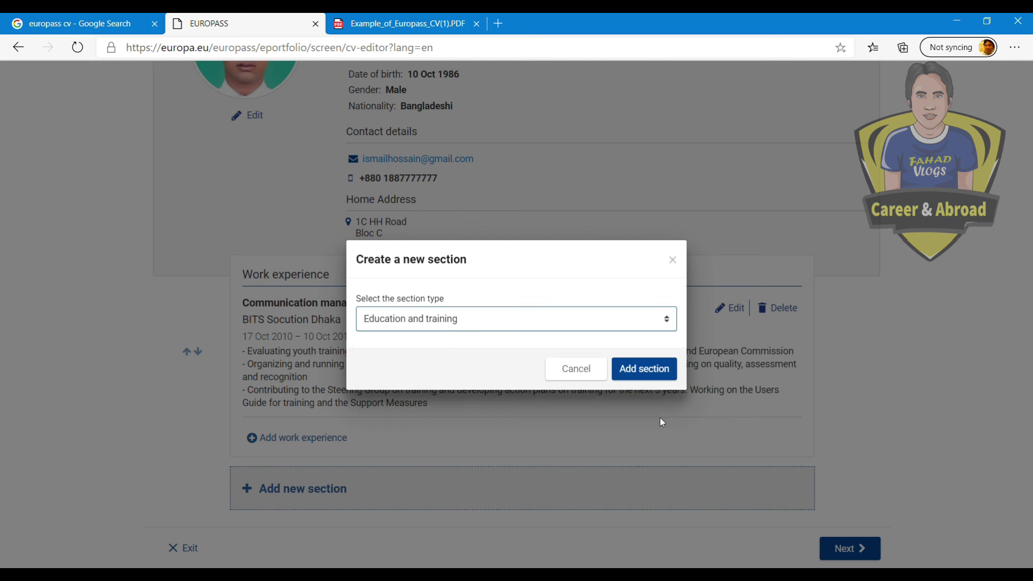
{"action": "left_click", "coordinate": [643, 372]}
{"action": "scroll", "coordinate": [750, 355], "scroll_direction": "down", "scroll_amount": 5}
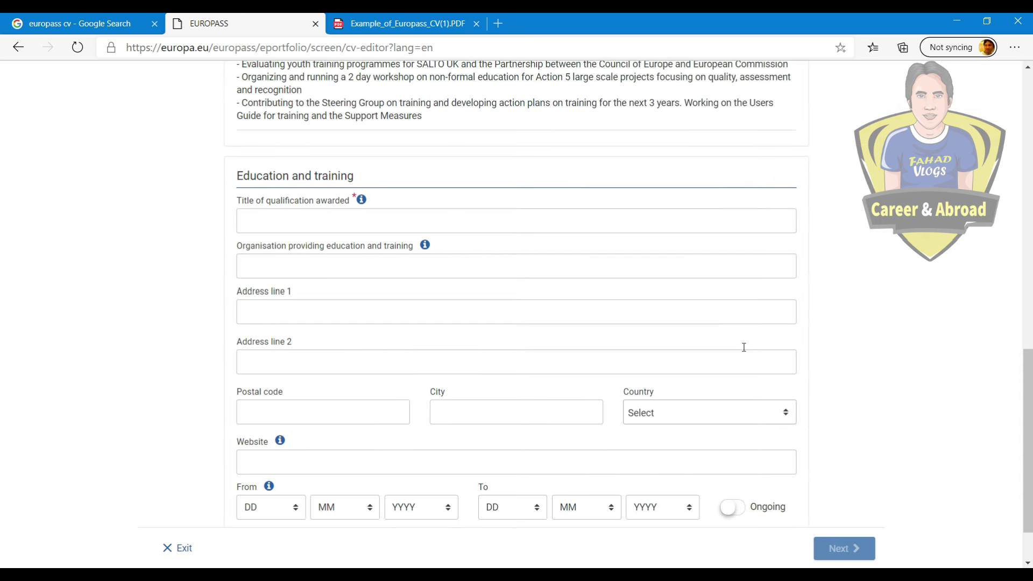
{"action": "scroll", "coordinate": [511, 339], "scroll_direction": "down", "scroll_amount": 1}
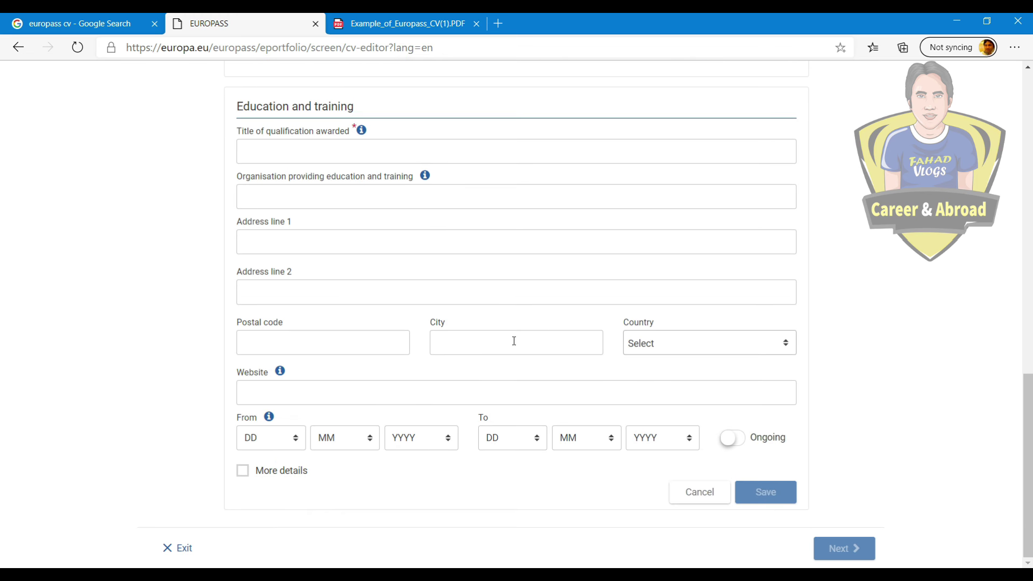
{"action": "scroll", "coordinate": [346, 290], "scroll_direction": "up", "scroll_amount": 1}
Step: Paste 'Bachelor of Social Science' as the qualification title and move to the organisation field
{"action": "left_click", "coordinate": [304, 226]}
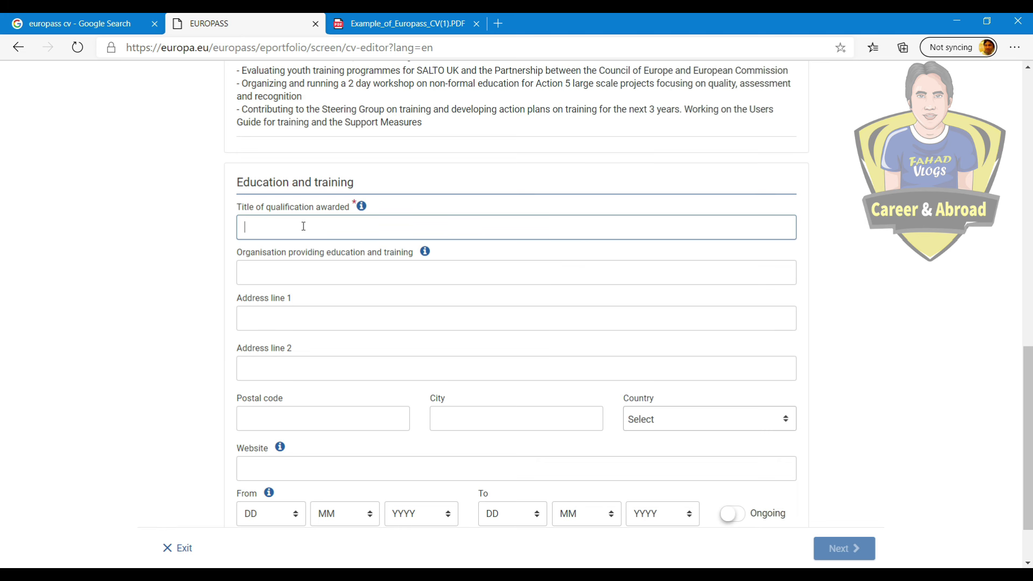
{"action": "type", "text": "Bachelor of Social Science"}
{"action": "left_click", "coordinate": [329, 265]}
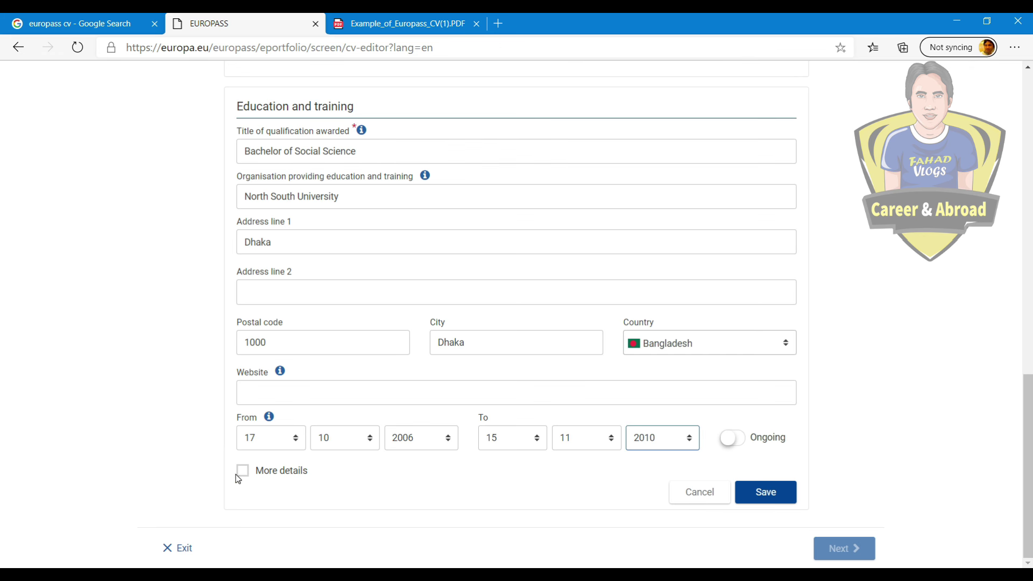
Step: Set the field of study to Social sciences, journalism and information, not further defined
{"action": "left_click", "coordinate": [242, 471]}
{"action": "scroll", "coordinate": [412, 415], "scroll_direction": "down", "scroll_amount": 4}
{"action": "left_click", "coordinate": [338, 281]}
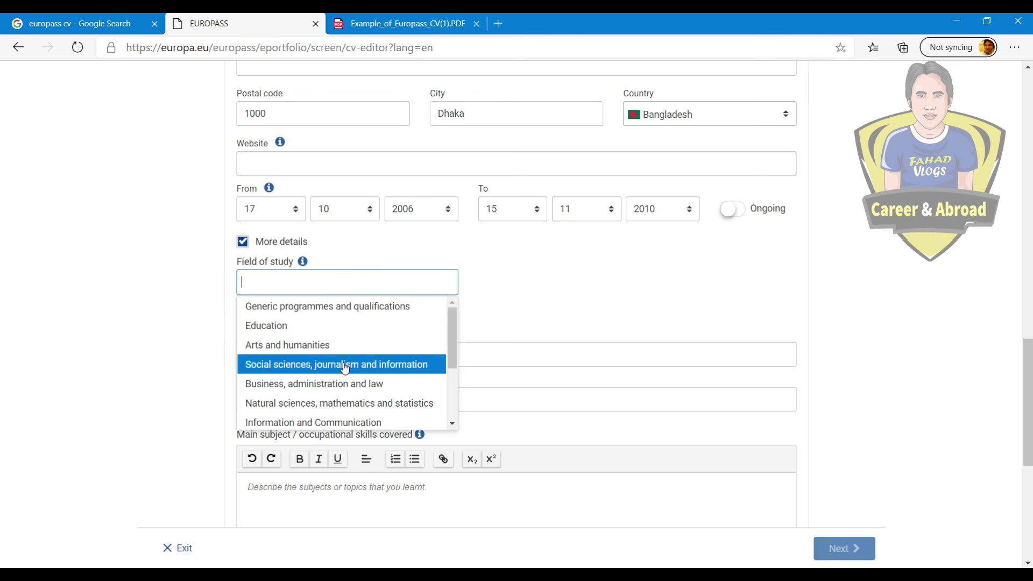
{"action": "left_click", "coordinate": [342, 364]}
{"action": "left_click", "coordinate": [530, 287]}
{"action": "left_click", "coordinate": [541, 309]}
Step: Enter the final grade '3.85 out 4.0' and paste the thesis title
{"action": "scroll", "coordinate": [340, 373], "scroll_direction": "down", "scroll_amount": 2}
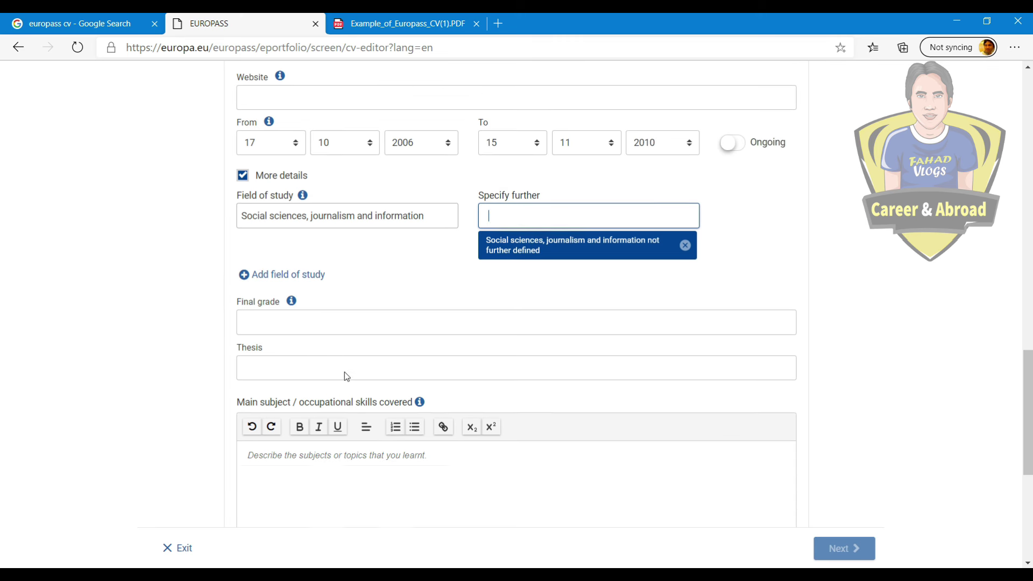
{"action": "left_click", "coordinate": [324, 310]}
{"action": "type", "text": "3.85 out 4.0"}
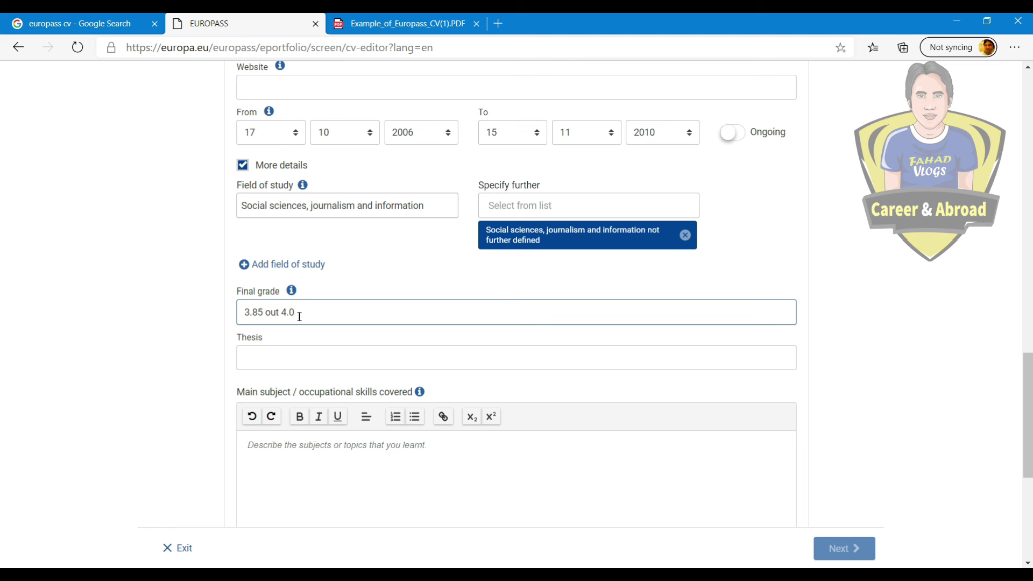
{"action": "left_click", "coordinate": [392, 271]}
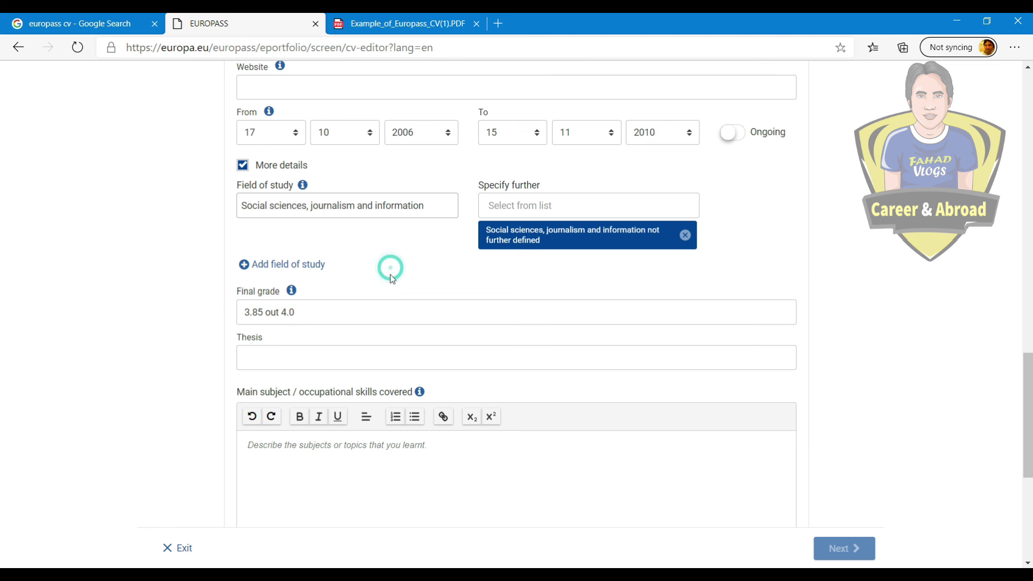
{"action": "left_click", "coordinate": [362, 357]}
{"action": "type", "text": "‘Young People in the Construction of the Virtual University’, Empirical research"}
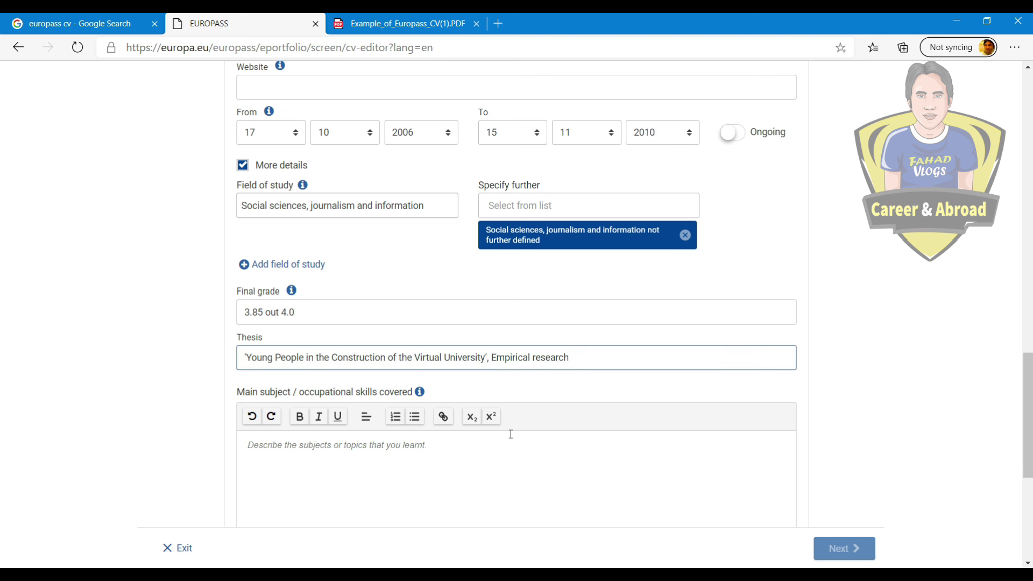
Step: Place the cursor in the Main subjects description editor
{"action": "left_click", "coordinate": [564, 472]}
{"action": "scroll", "coordinate": [565, 463], "scroll_direction": "down", "scroll_amount": 3}
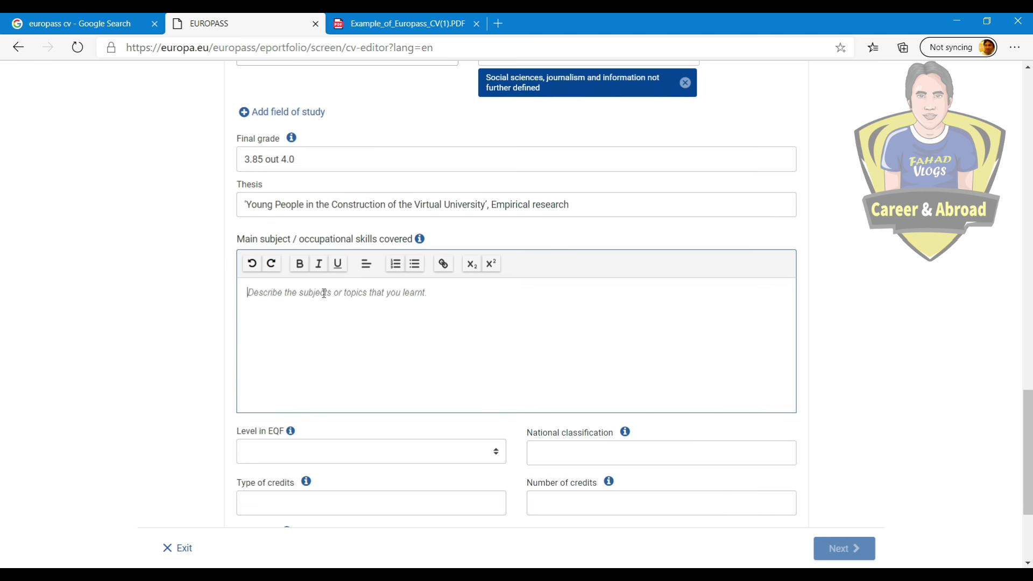
{"action": "left_click", "coordinate": [295, 290]}
{"action": "scroll", "coordinate": [365, 340], "scroll_direction": "down", "scroll_amount": 3}
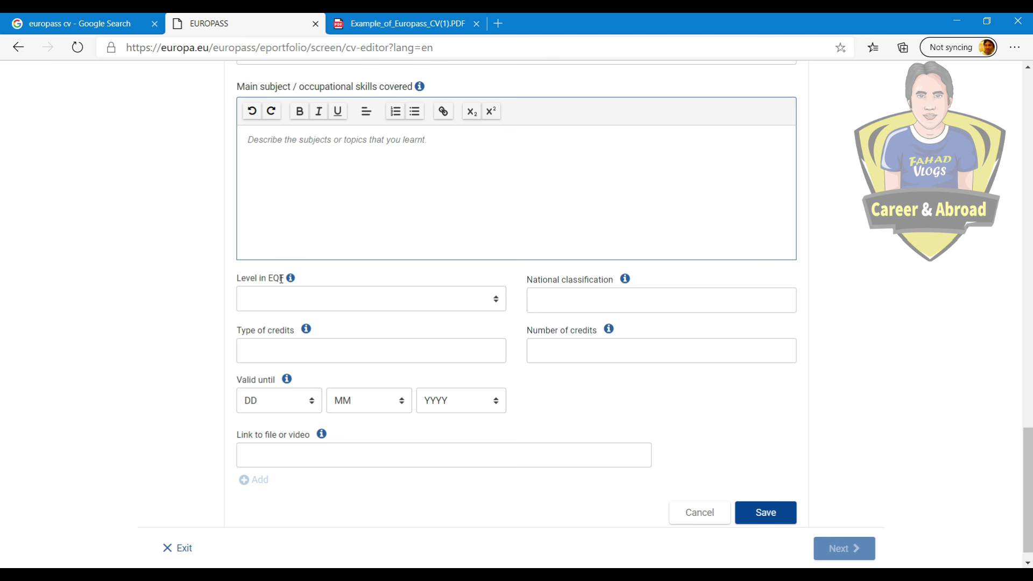
Step: Search Google for 'eqf level' to look up the EQF term from the CV form
{"action": "left_click_drag", "start_coordinate": [268, 278], "coordinate": [279, 277]}
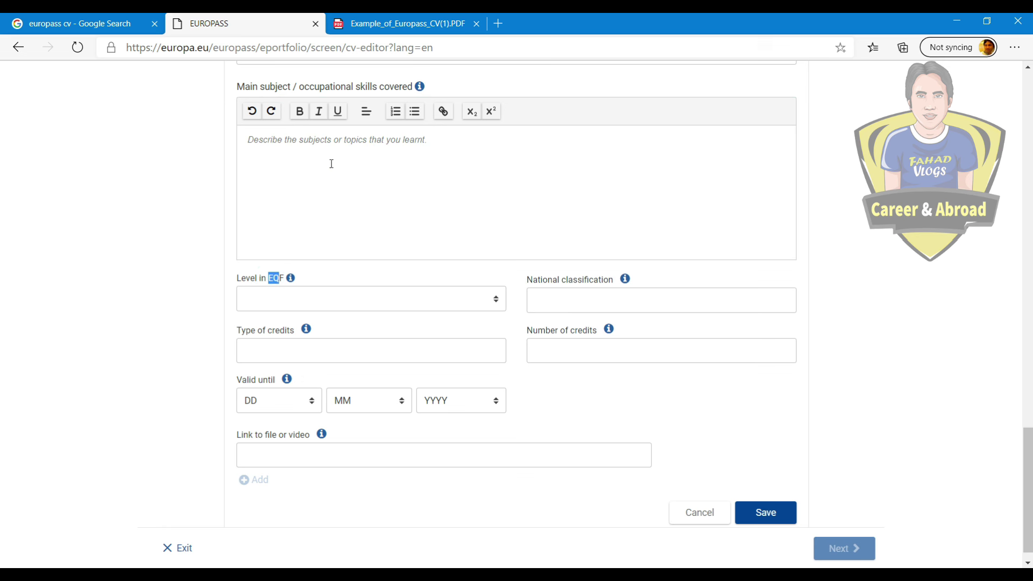
{"action": "left_click", "coordinate": [75, 23]}
{"action": "type", "text": "EQF"}
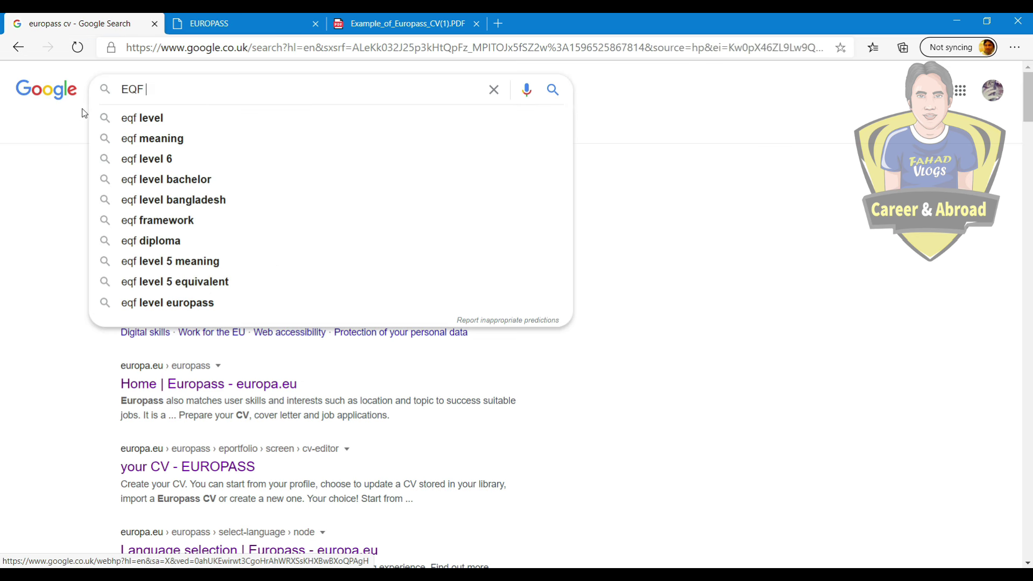
{"action": "left_click", "coordinate": [126, 116]}
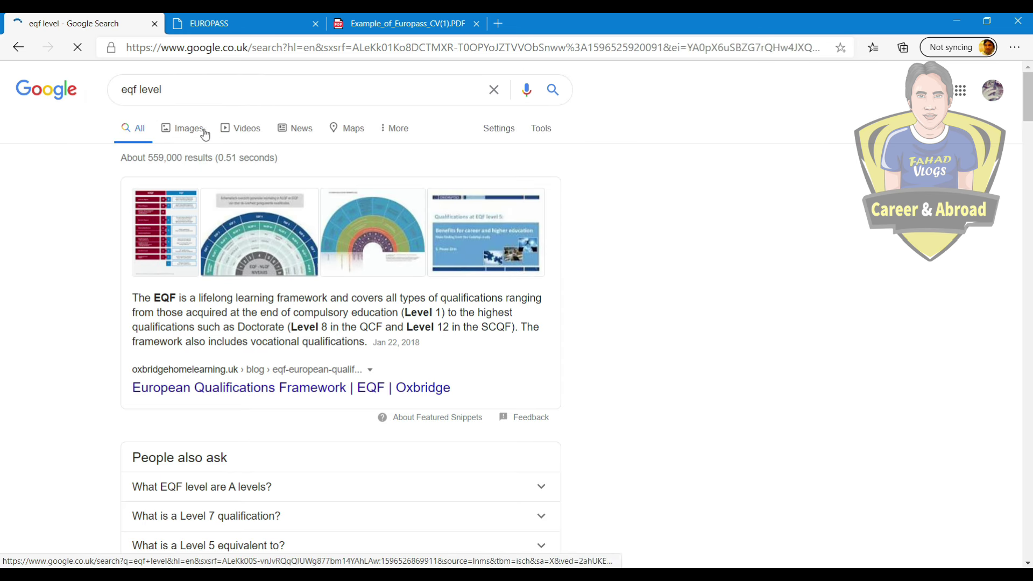
Step: View the EQF/AQF image chart showing Bachelor degrees at EQF level 6, then return to the CV form
{"action": "left_click", "coordinate": [195, 128]}
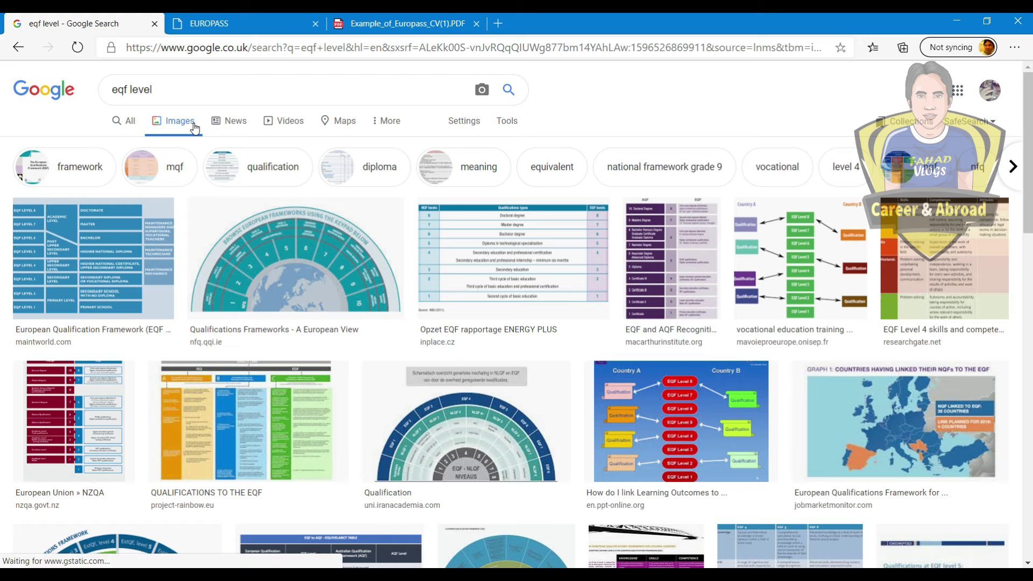
{"action": "scroll", "coordinate": [656, 192], "scroll_direction": "down", "scroll_amount": 2}
{"action": "left_click", "coordinate": [656, 193]}
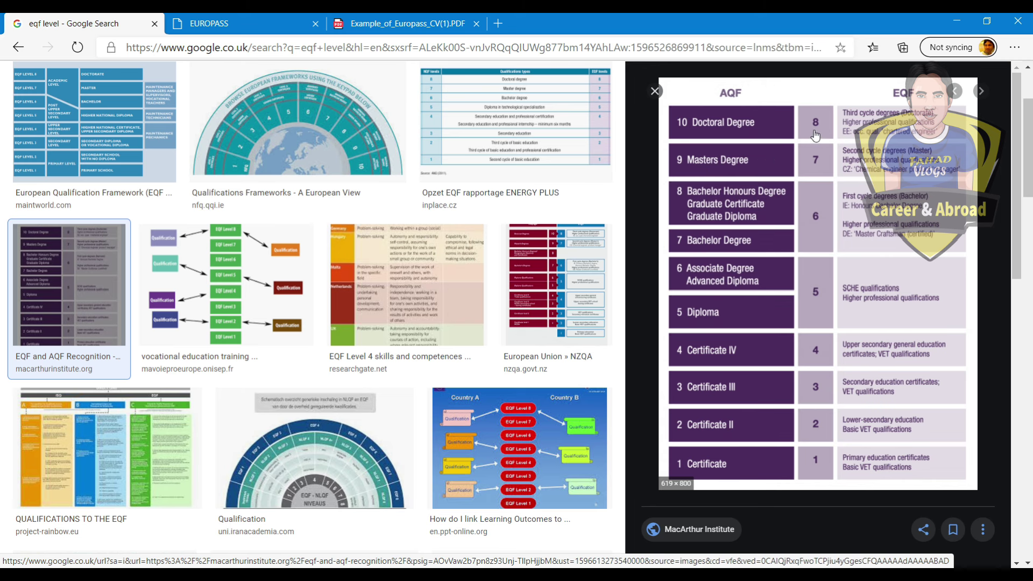
{"action": "left_click", "coordinate": [256, 22]}
{"action": "left_click", "coordinate": [301, 296]}
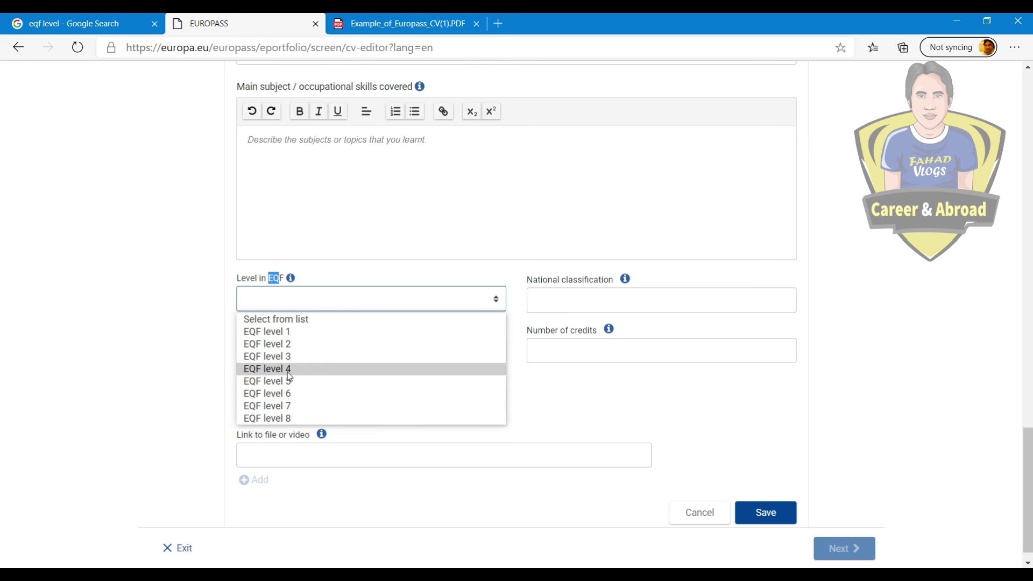
Step: Set EQF level 6, national classification 'Bachelor', credit type 'BD' and 136 credits, then save the entry
{"action": "left_click", "coordinate": [307, 397]}
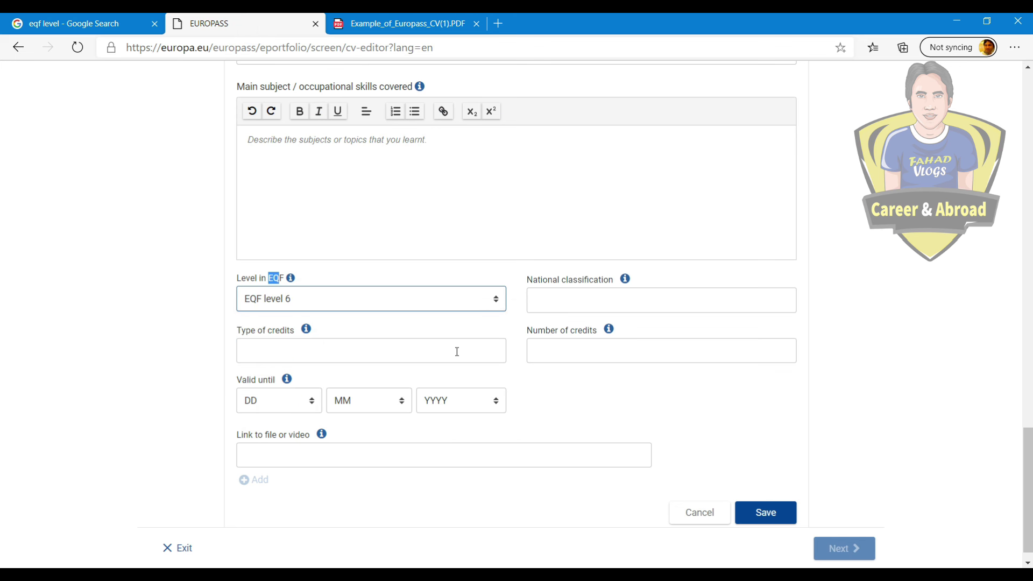
{"action": "left_click", "coordinate": [57, 241]}
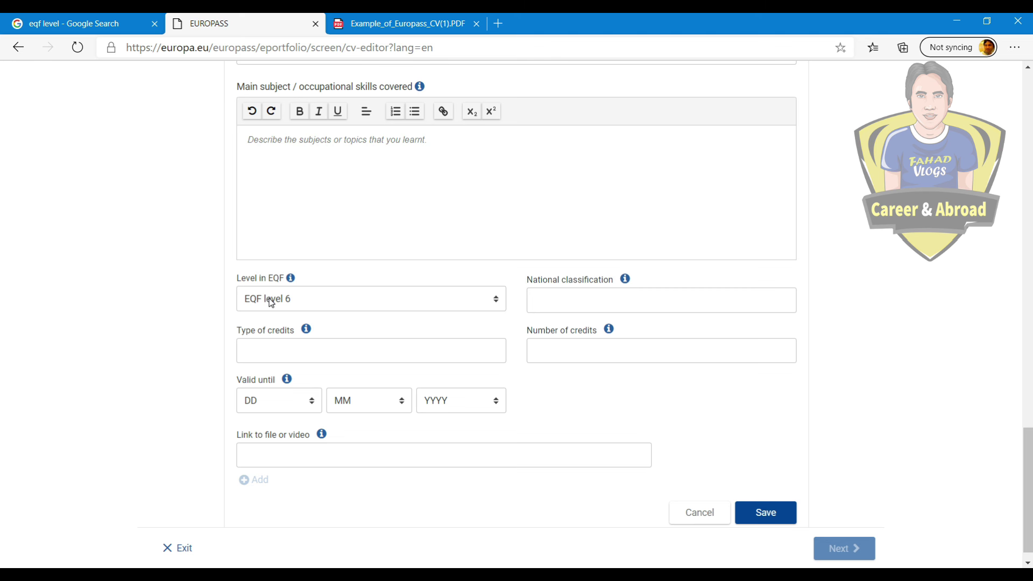
{"action": "left_click", "coordinate": [599, 299]}
{"action": "type", "text": "Bachelor"}
{"action": "left_click", "coordinate": [330, 351]}
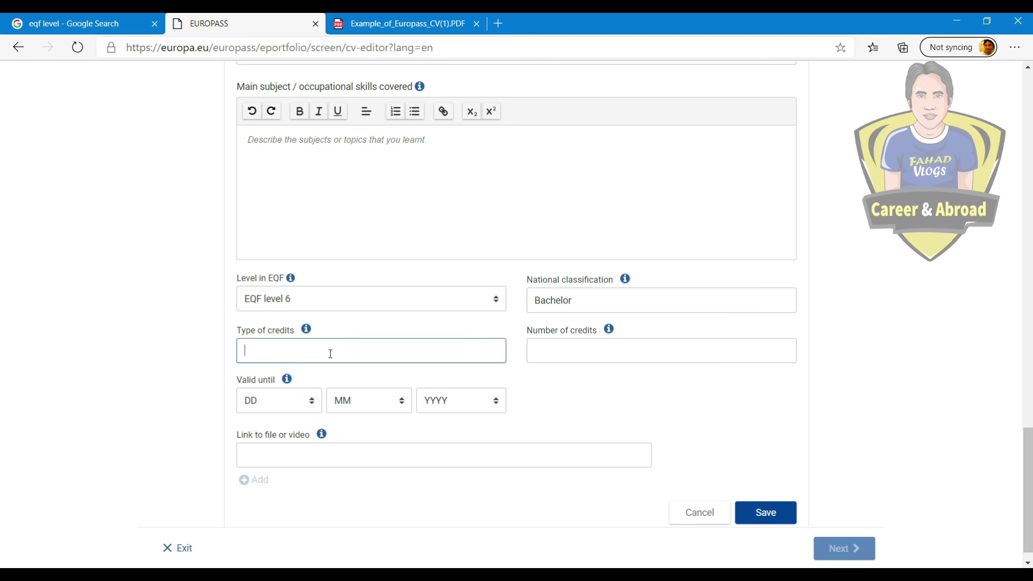
{"action": "type", "text": "BD"}
{"action": "left_click", "coordinate": [590, 351]}
{"action": "type", "text": "136"}
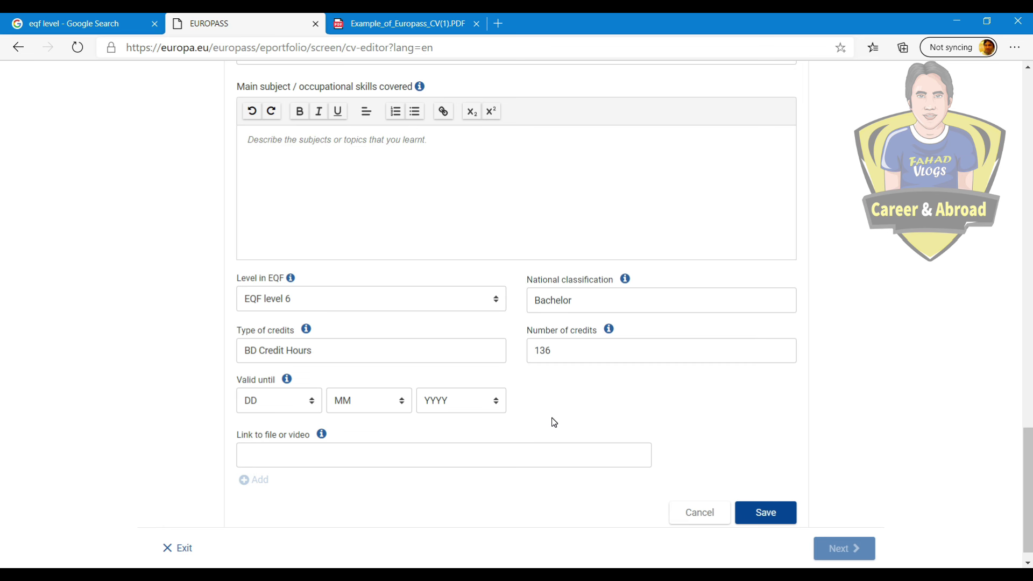
{"action": "scroll", "coordinate": [555, 422], "scroll_direction": "down", "scroll_amount": 1}
{"action": "left_click", "coordinate": [761, 493]}
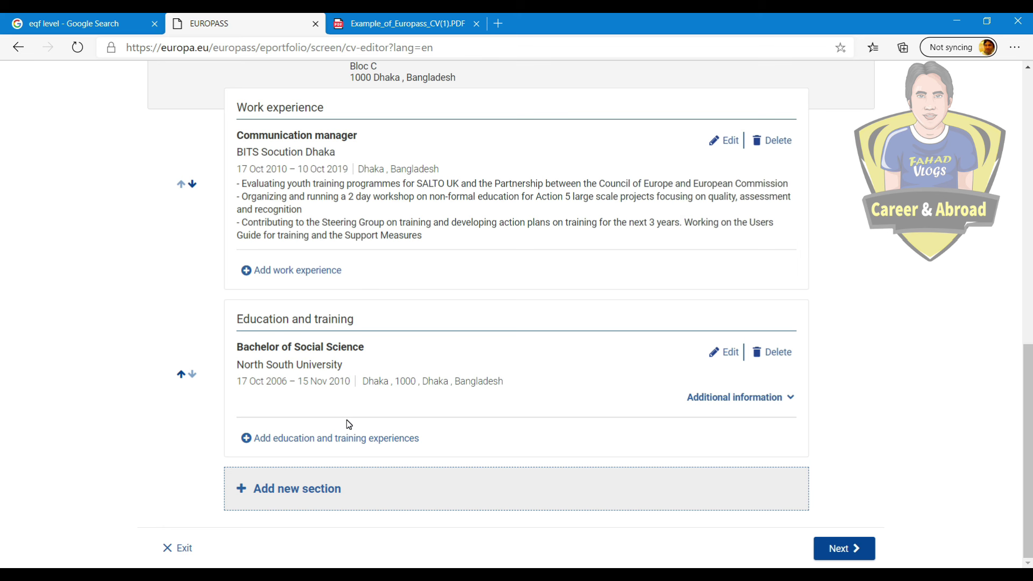
Step: Add a Language skills section to the CV
{"action": "left_click", "coordinate": [298, 490]}
{"action": "left_click", "coordinate": [422, 320]}
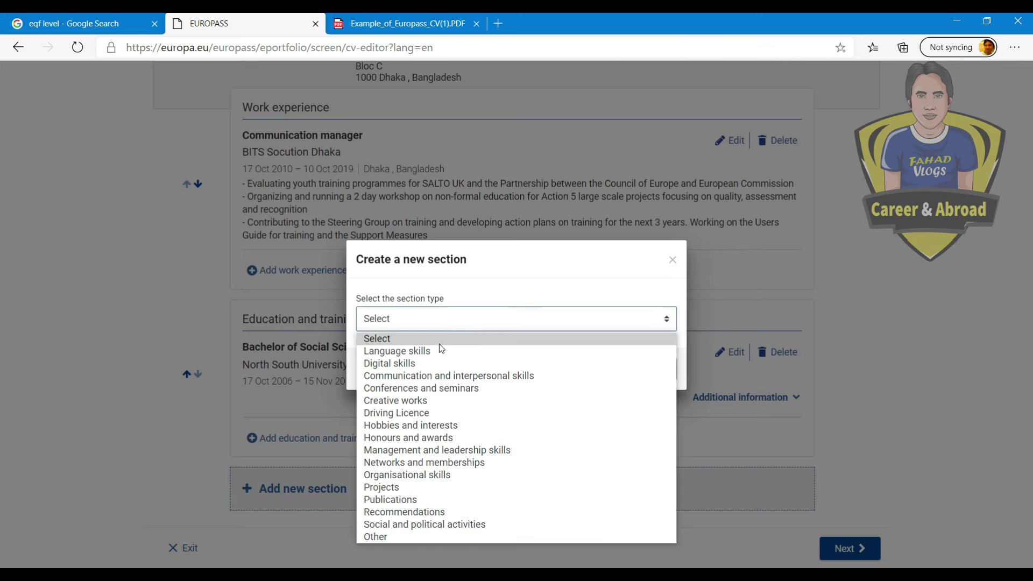
{"action": "left_click", "coordinate": [422, 352]}
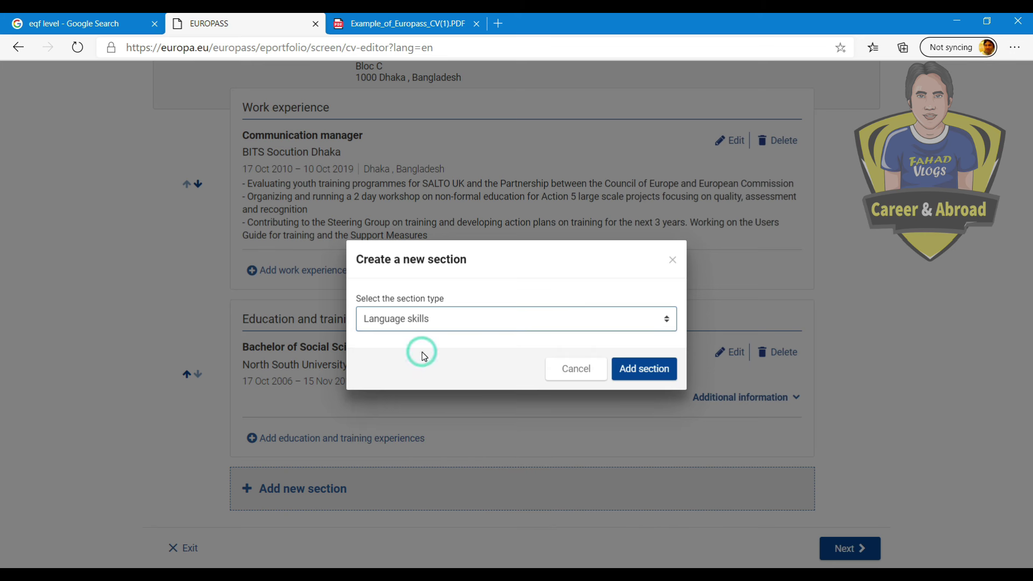
{"action": "left_click", "coordinate": [627, 369]}
{"action": "scroll", "coordinate": [698, 377], "scroll_direction": "down", "scroll_amount": 4}
Step: Enter Bangla as mother tongue and English as another language
{"action": "left_click", "coordinate": [289, 297]}
{"action": "type", "text": "Bangla"}
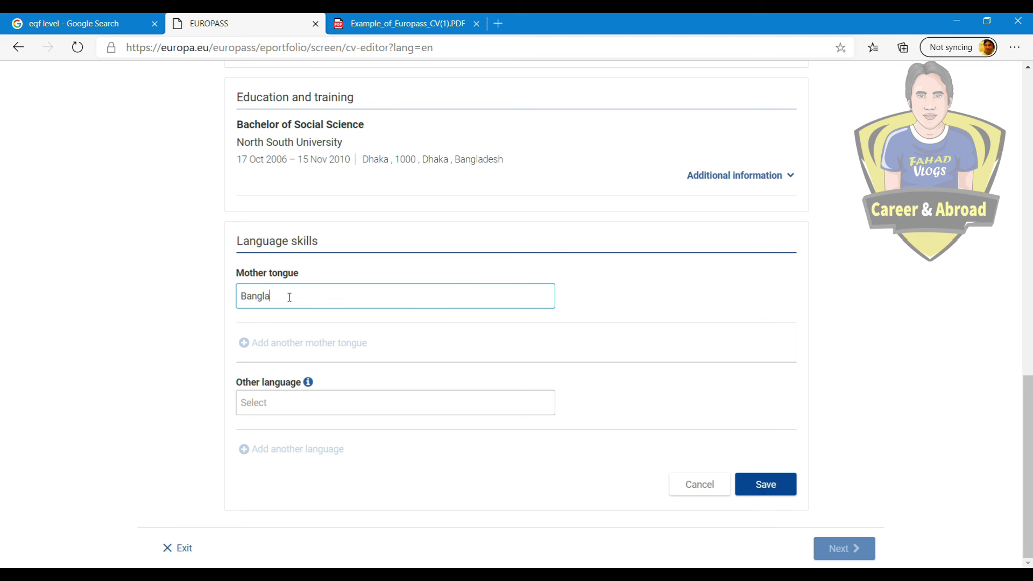
{"action": "left_click", "coordinate": [476, 342]}
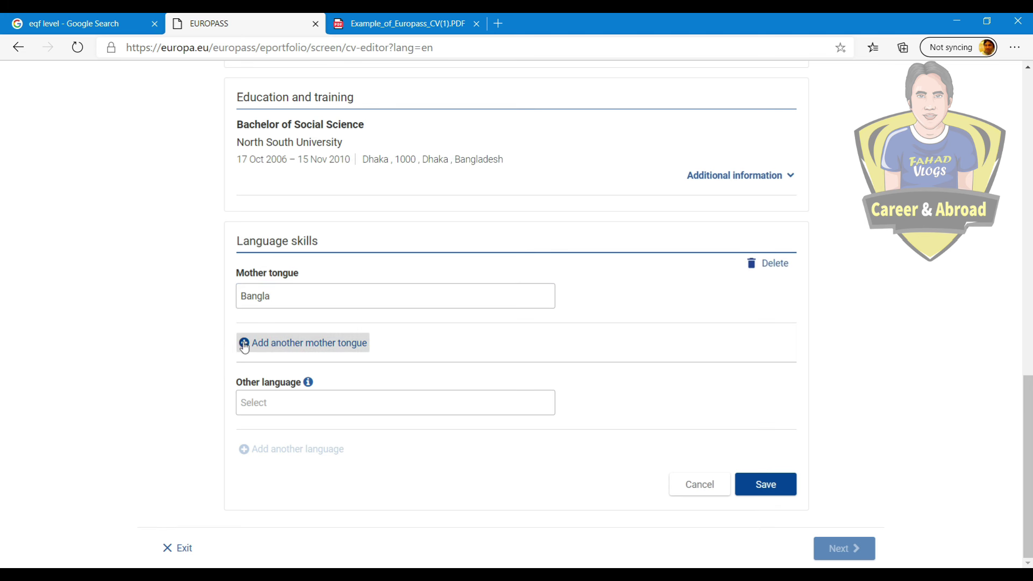
{"action": "left_click", "coordinate": [305, 403]}
{"action": "type", "text": "English"}
{"action": "left_click", "coordinate": [300, 422]}
{"action": "scroll", "coordinate": [602, 409], "scroll_direction": "down", "scroll_amount": 3}
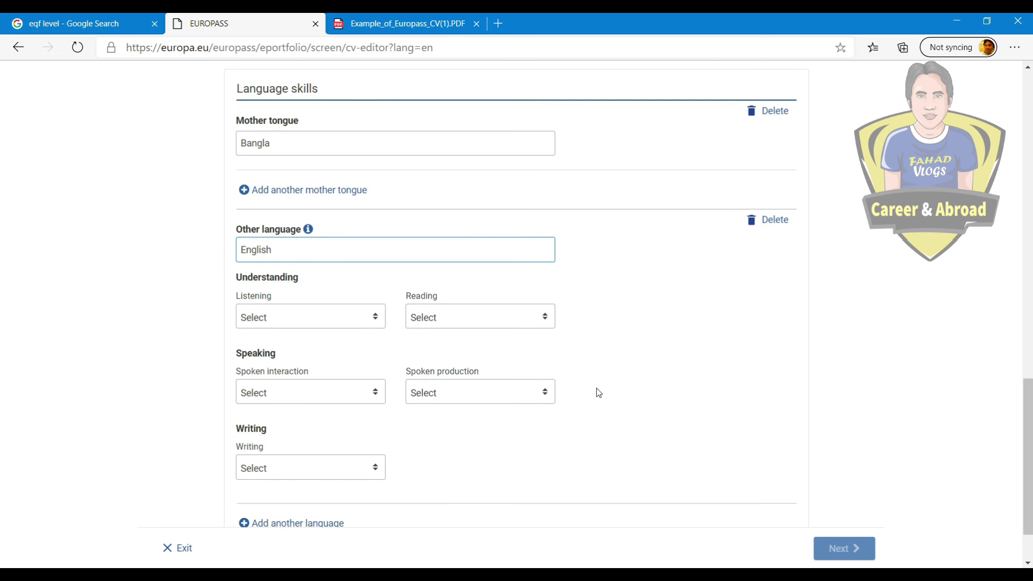
{"action": "left_click", "coordinate": [607, 246]}
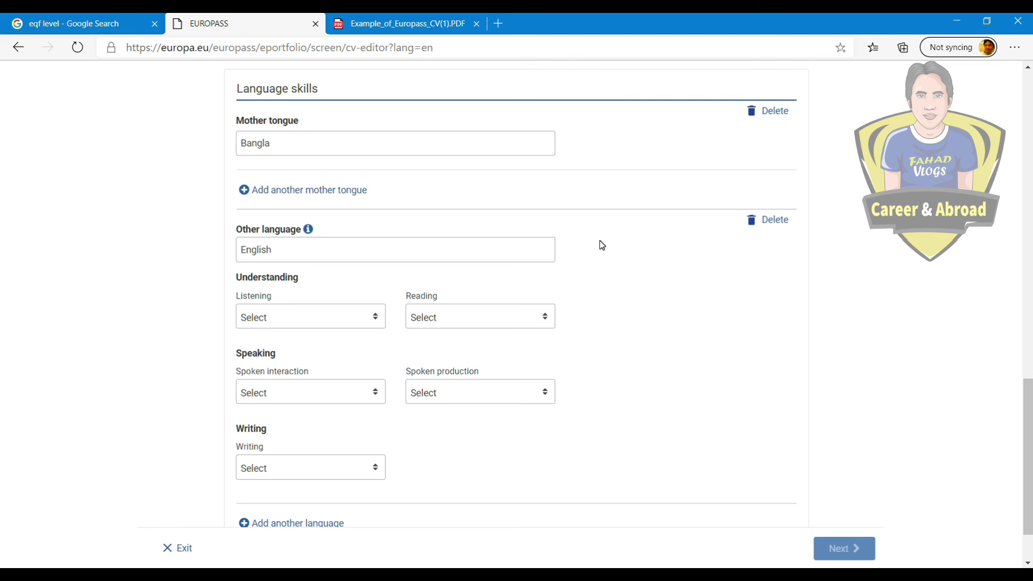
Step: Check the English listening level options, then return to Google to start a new search
{"action": "left_click", "coordinate": [339, 318]}
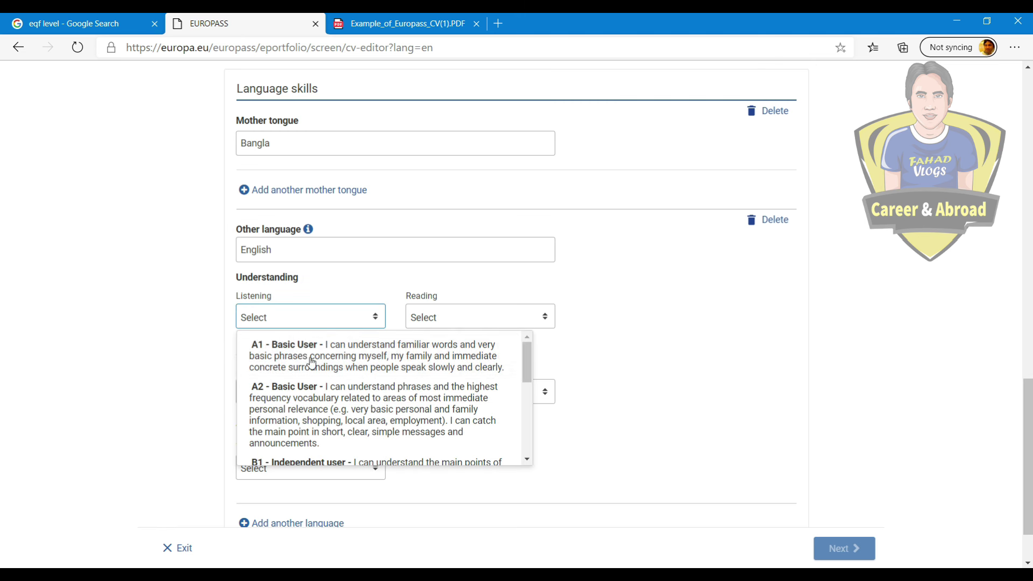
{"action": "left_click", "coordinate": [718, 331]}
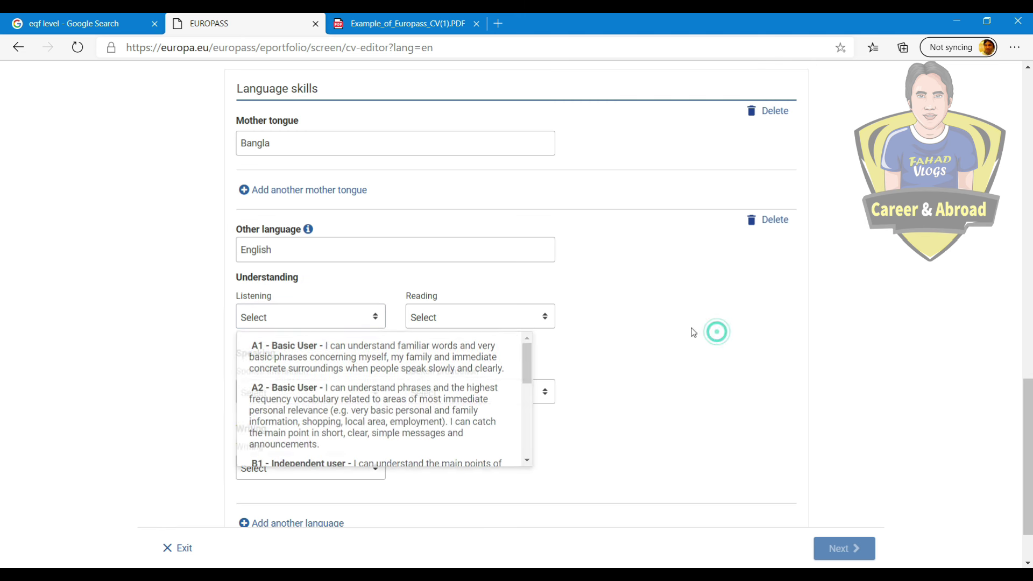
{"action": "left_click", "coordinate": [75, 23]}
{"action": "left_click", "coordinate": [202, 90]}
Step: Search images for 'ielts to european framework' and view the IELTS-to-CEFR charts
{"action": "type", "text": "IELTS t"}
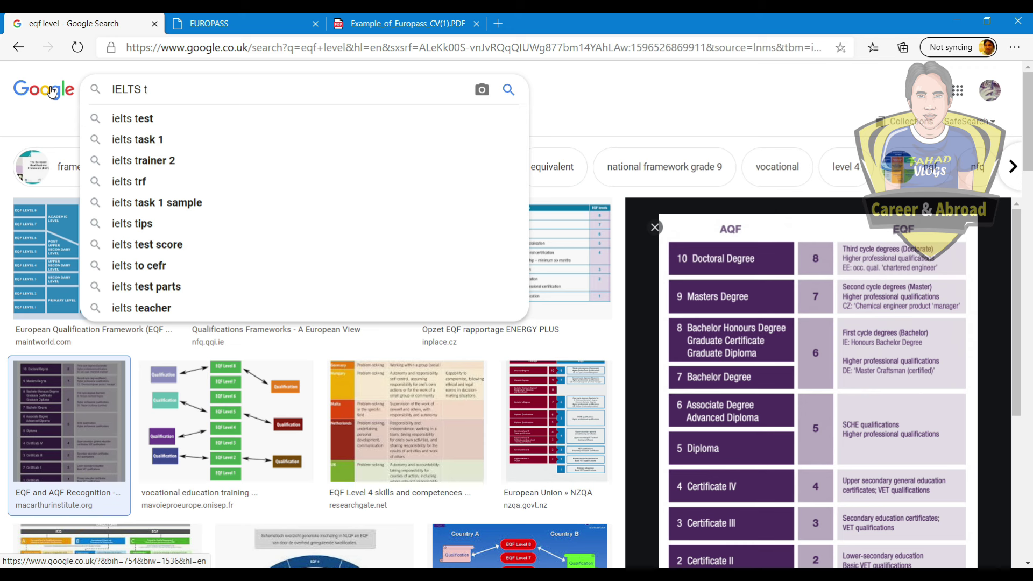
{"action": "type", "text": "o E"}
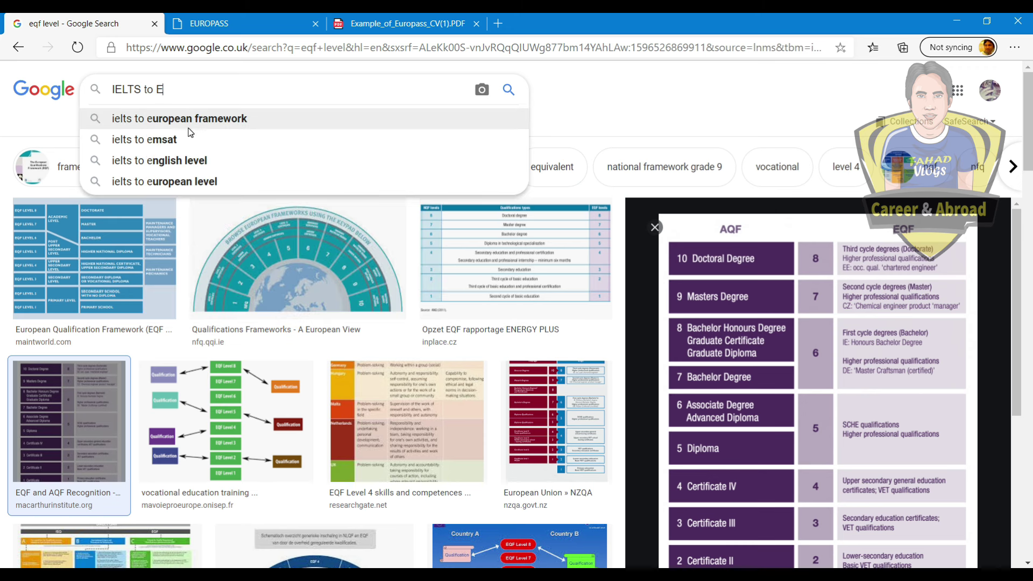
{"action": "left_click", "coordinate": [188, 127]}
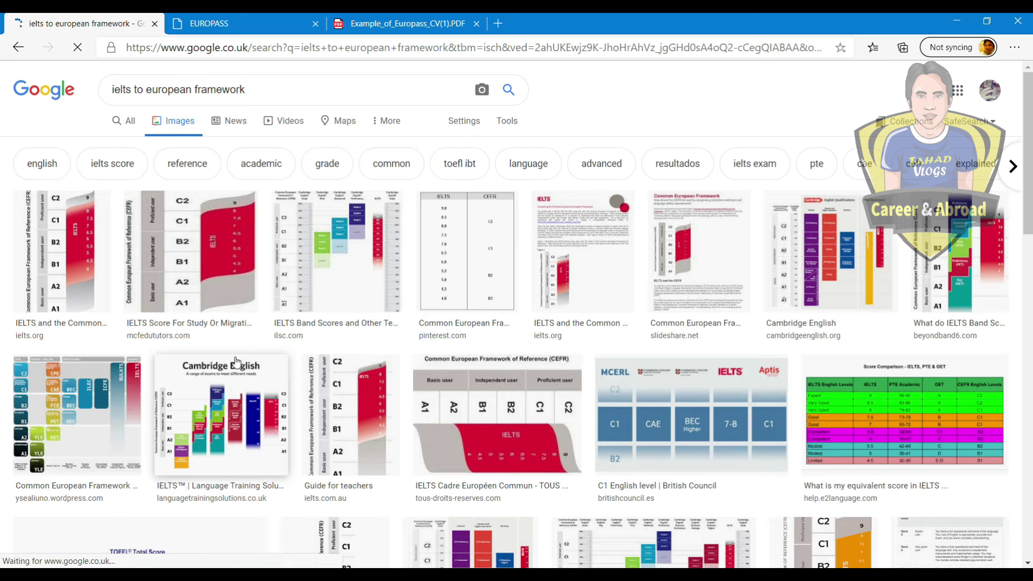
{"action": "left_click", "coordinate": [60, 253]}
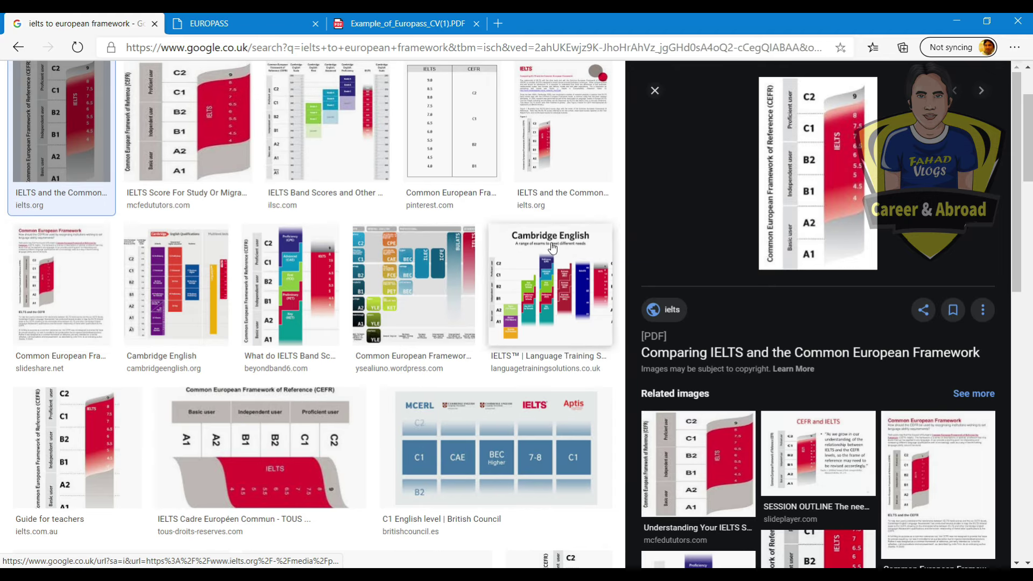
{"action": "left_click", "coordinate": [725, 162]}
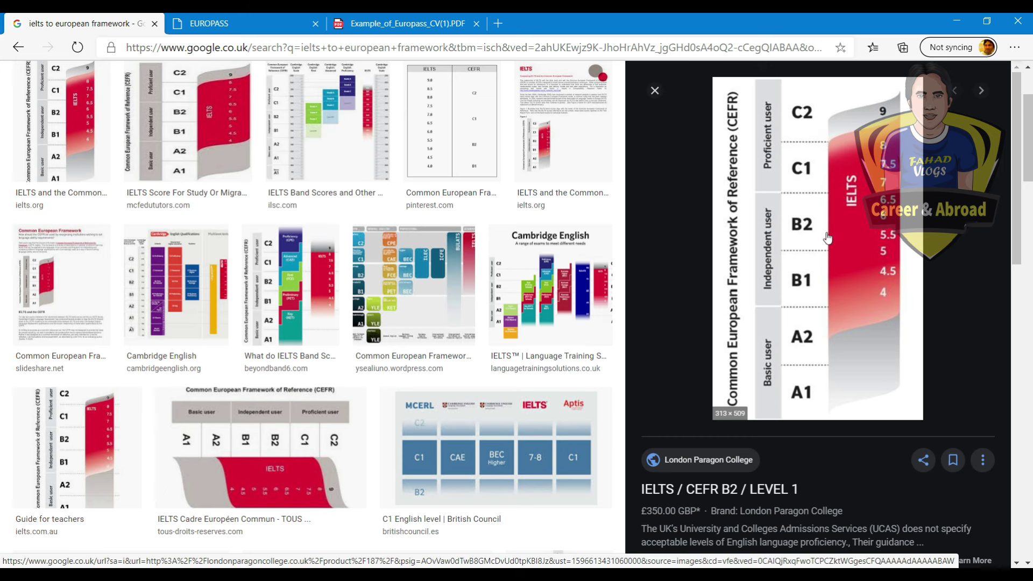
{"action": "key", "text": "ctrl+Tab"}
{"action": "left_click", "coordinate": [290, 318]}
{"action": "scroll", "coordinate": [328, 409], "scroll_direction": "down", "scroll_amount": 2}
Step: Rate all five English skills at B2 - Independent user and save
{"action": "scroll", "coordinate": [321, 423], "scroll_direction": "down", "scroll_amount": 1}
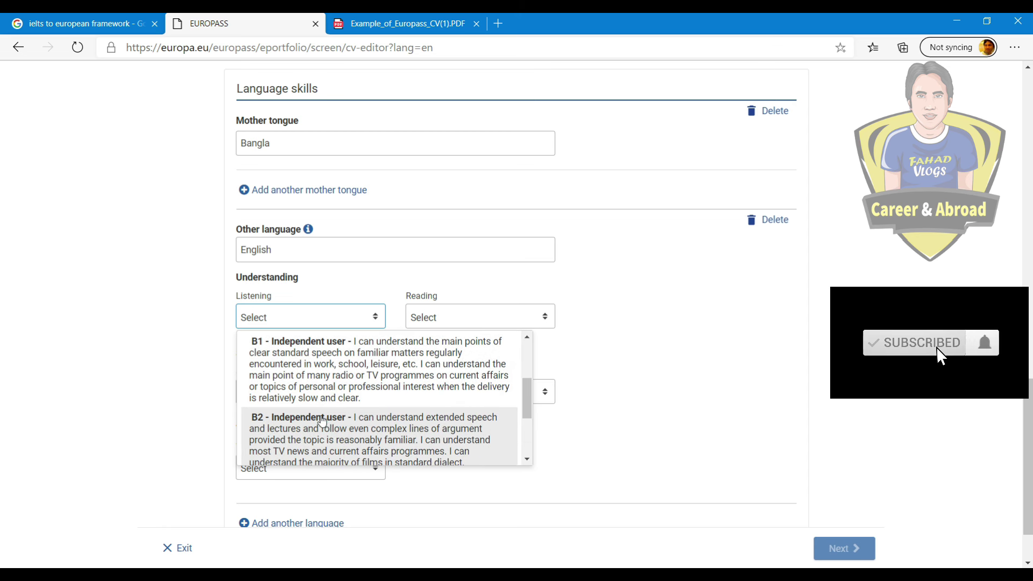
{"action": "left_click", "coordinate": [321, 423]}
{"action": "left_click", "coordinate": [438, 311]}
{"action": "scroll", "coordinate": [461, 431], "scroll_direction": "down", "scroll_amount": 2}
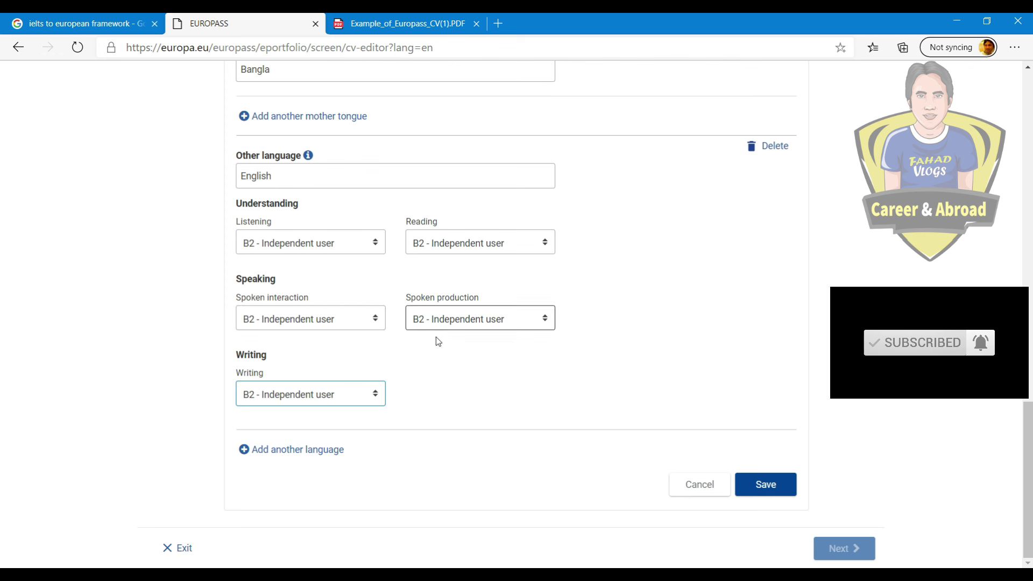
{"action": "left_click", "coordinate": [748, 483]}
Step: Start a new CV section and show the list of section types
{"action": "scroll", "coordinate": [667, 435], "scroll_direction": "up", "scroll_amount": 4}
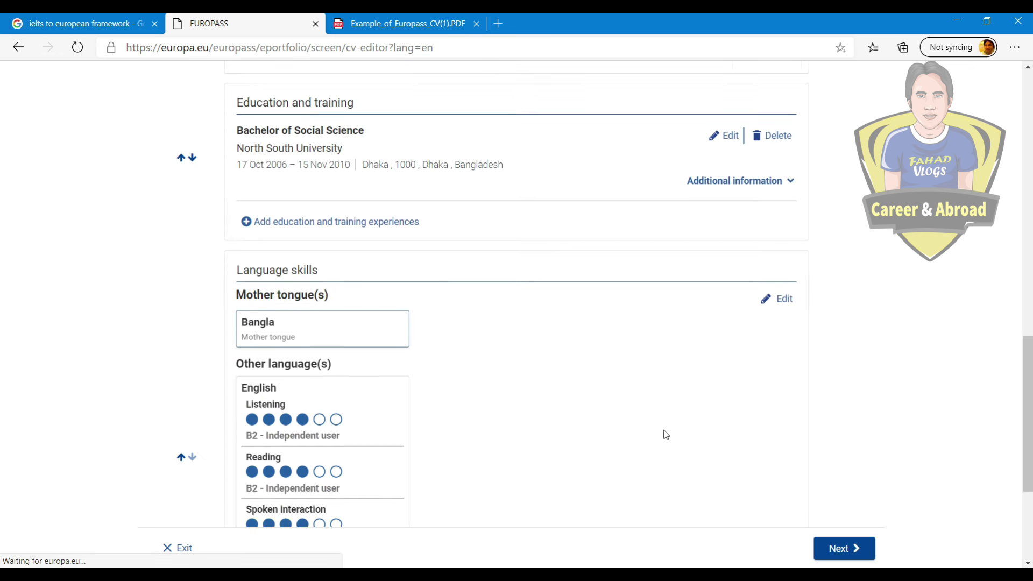
{"action": "scroll", "coordinate": [409, 417], "scroll_direction": "down", "scroll_amount": 4}
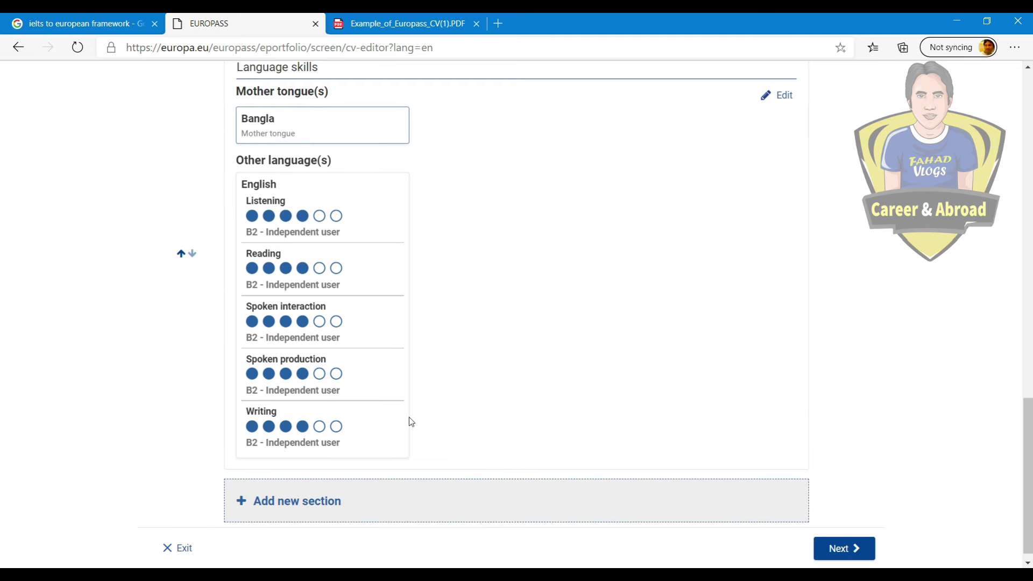
{"action": "left_click", "coordinate": [269, 496]}
{"action": "left_click", "coordinate": [392, 313]}
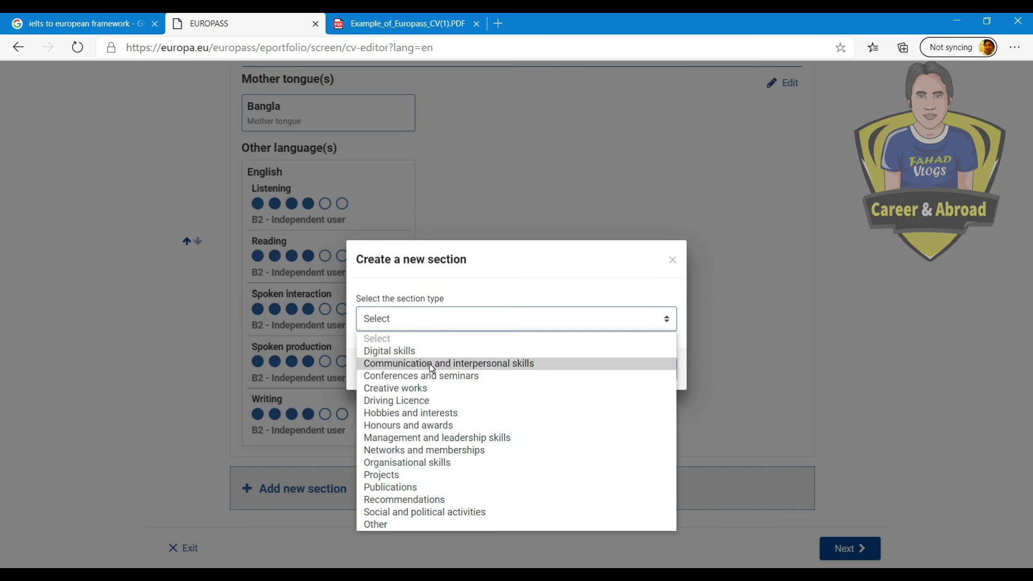
Step: Add Digital skills 'Microsoft Office (Word, Excel)' and the Word, Excel and PowerPoint skill, and save
{"action": "left_click", "coordinate": [402, 350]}
{"action": "left_click", "coordinate": [665, 368]}
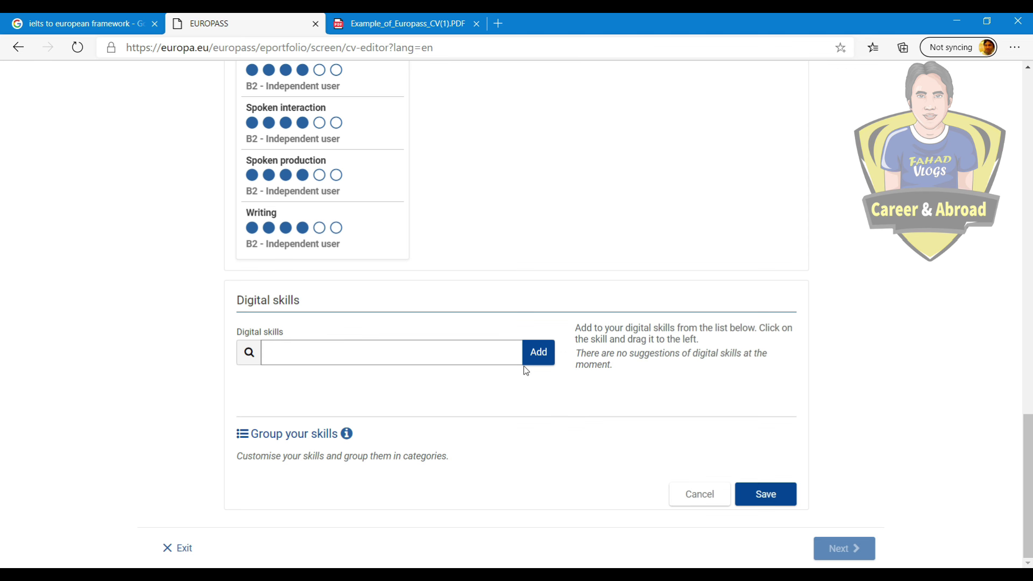
{"action": "left_click", "coordinate": [374, 353]}
{"action": "type", "text": "Office"}
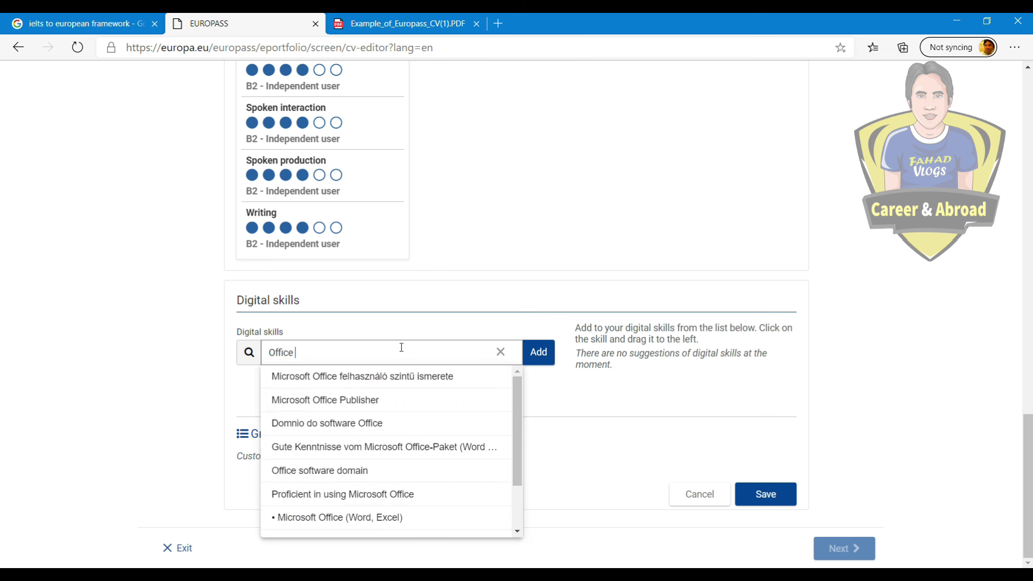
{"action": "left_click", "coordinate": [344, 518]}
{"action": "type", "text": "Powerpoint"}
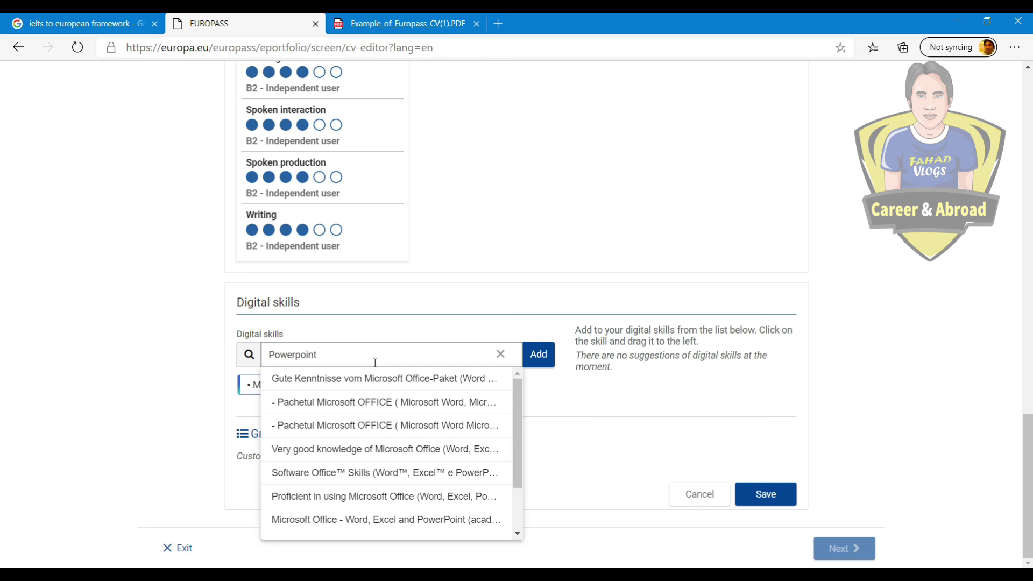
{"action": "scroll", "coordinate": [383, 390], "scroll_direction": "down", "scroll_amount": 1}
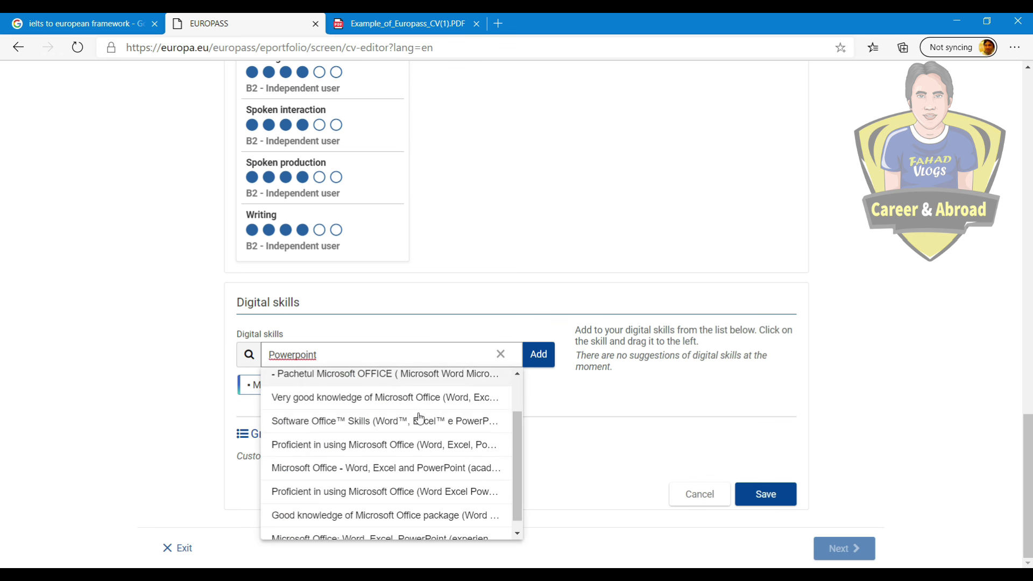
{"action": "left_click", "coordinate": [383, 475]}
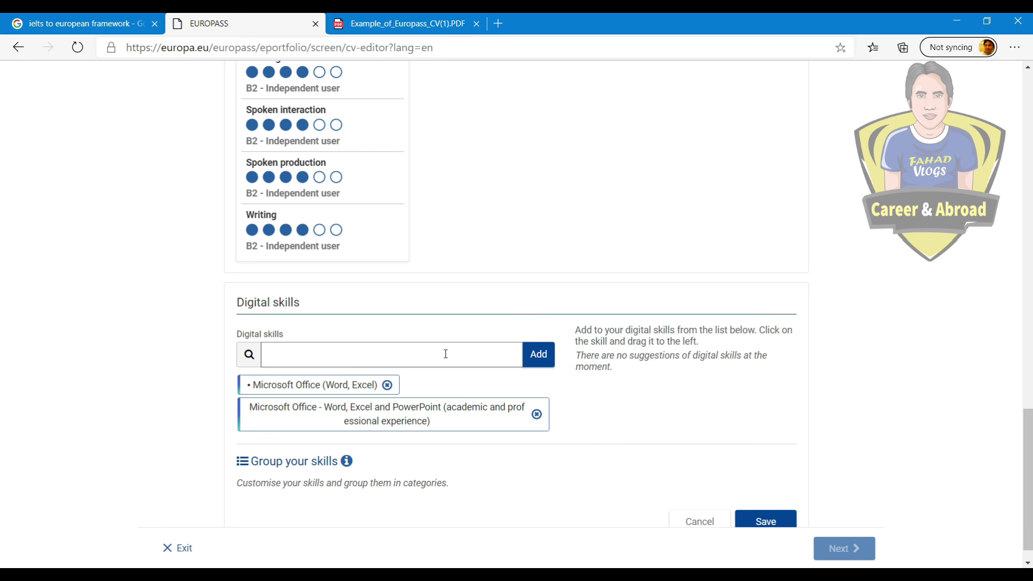
{"action": "scroll", "coordinate": [445, 360], "scroll_direction": "down", "scroll_amount": 1}
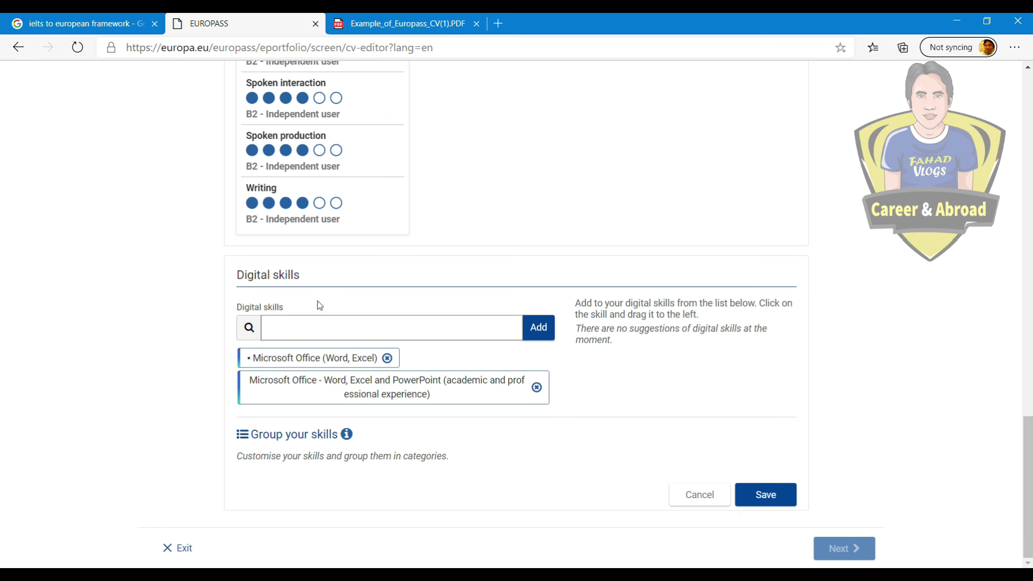
{"action": "left_click", "coordinate": [769, 494]}
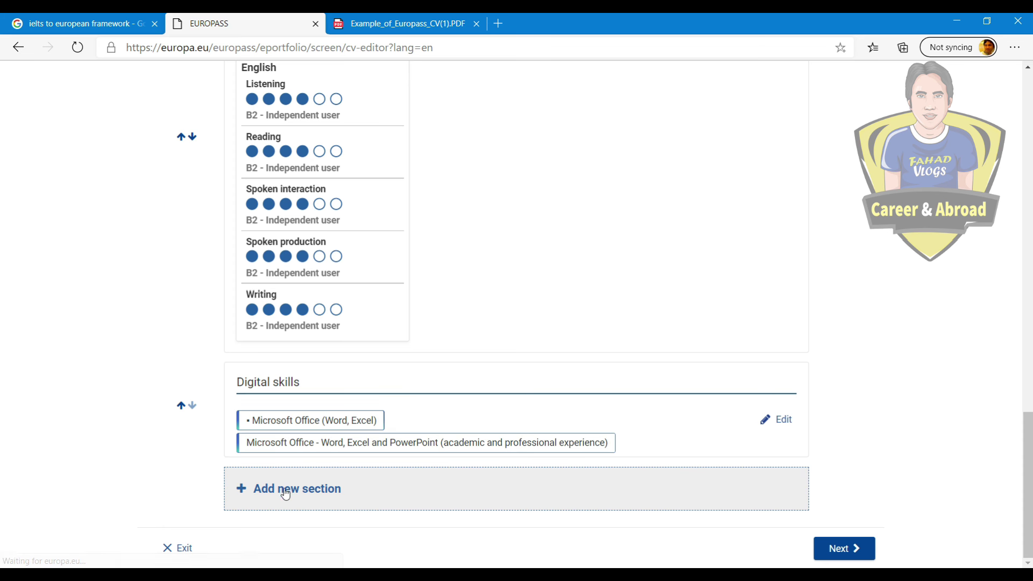
{"action": "left_click", "coordinate": [284, 489]}
Step: Save a publication titled 'Young People in the Construction of the Virtual University', year 2010
{"action": "left_click", "coordinate": [474, 318]}
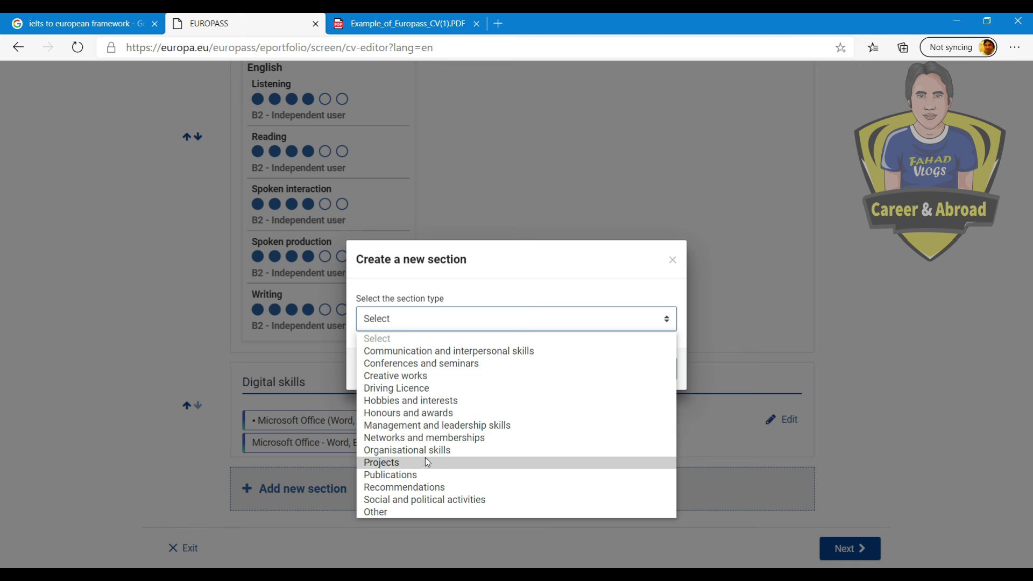
{"action": "left_click", "coordinate": [402, 476]}
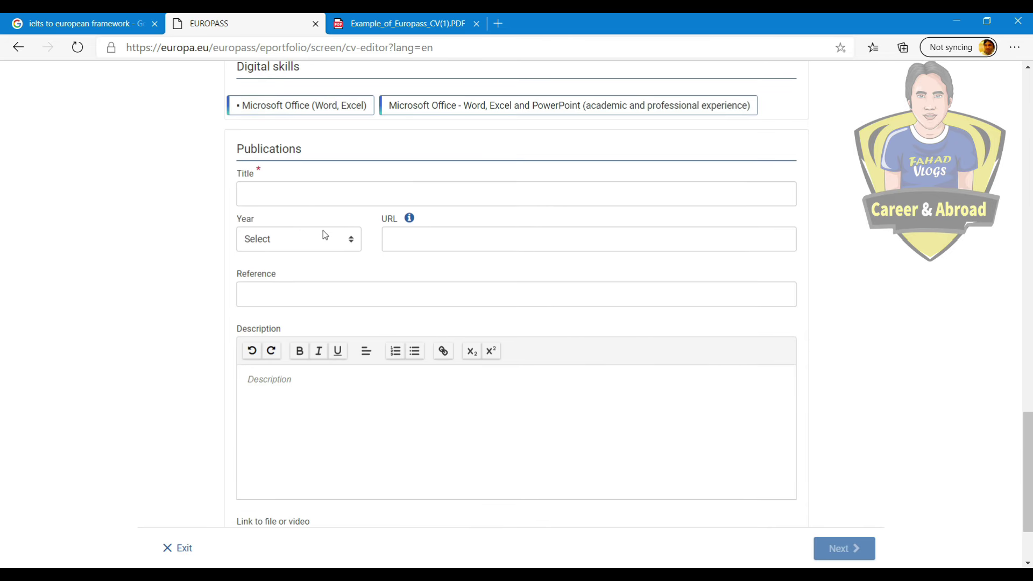
{"action": "left_click", "coordinate": [292, 195]}
{"action": "right_click", "coordinate": [292, 195]}
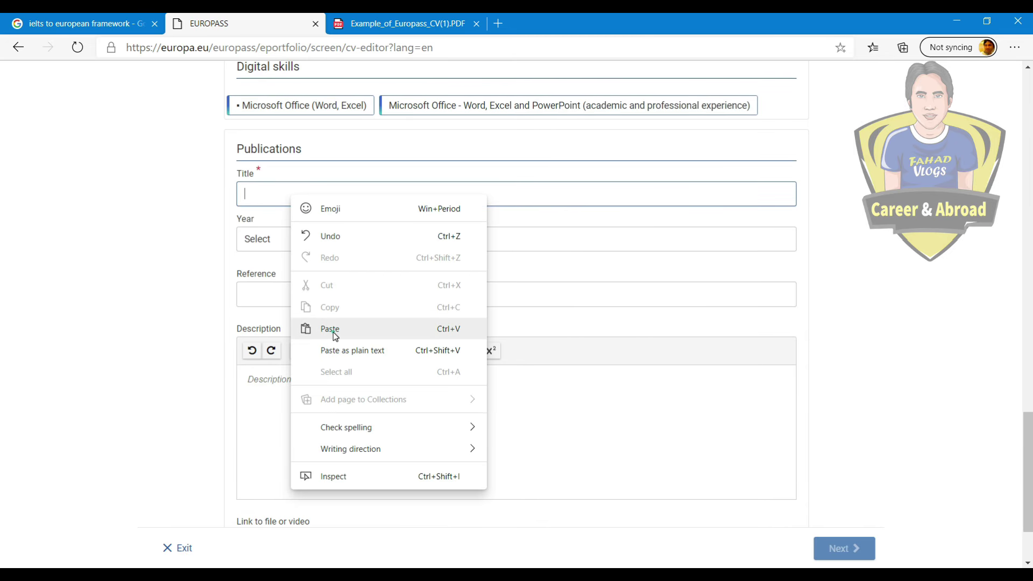
{"action": "left_click", "coordinate": [330, 328]}
{"action": "left_click", "coordinate": [297, 244]}
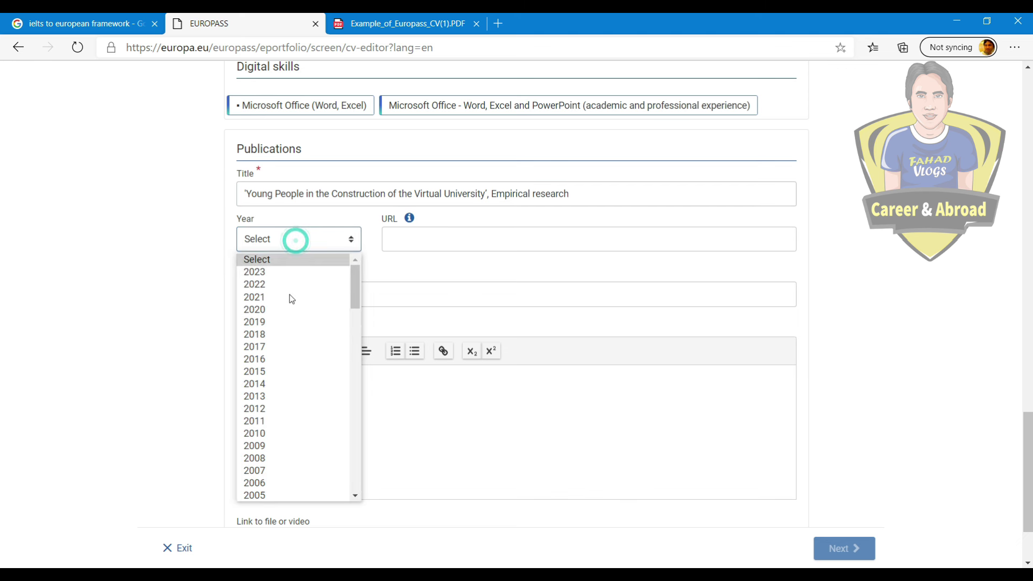
{"action": "left_click", "coordinate": [273, 434]}
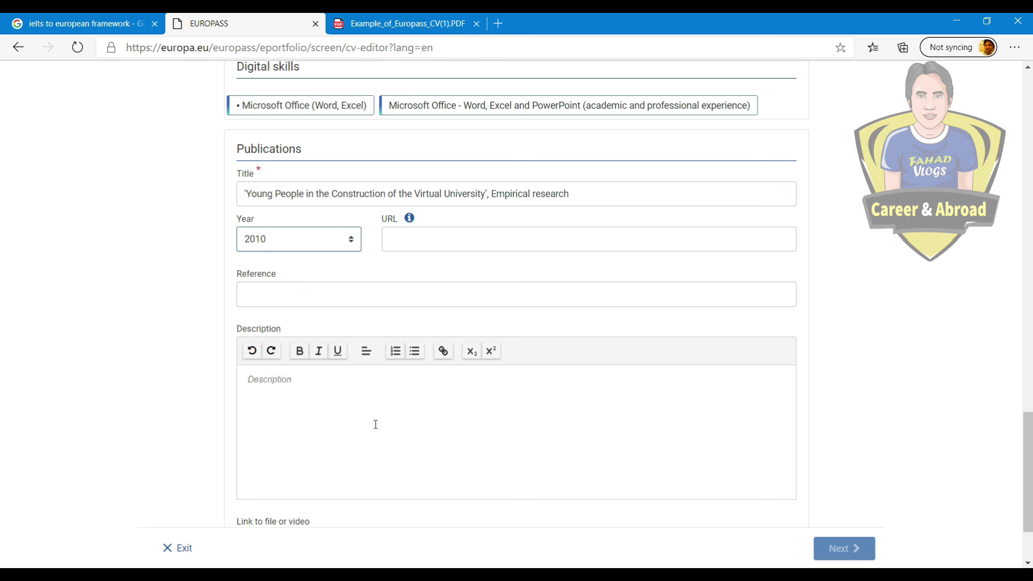
{"action": "scroll", "coordinate": [467, 377], "scroll_direction": "down", "scroll_amount": 2}
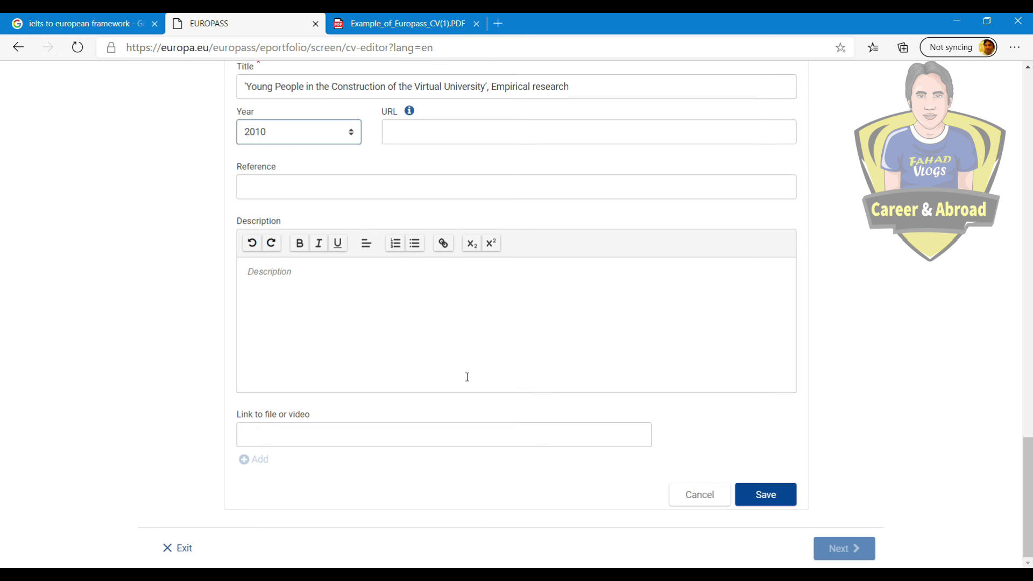
{"action": "left_click", "coordinate": [764, 494]}
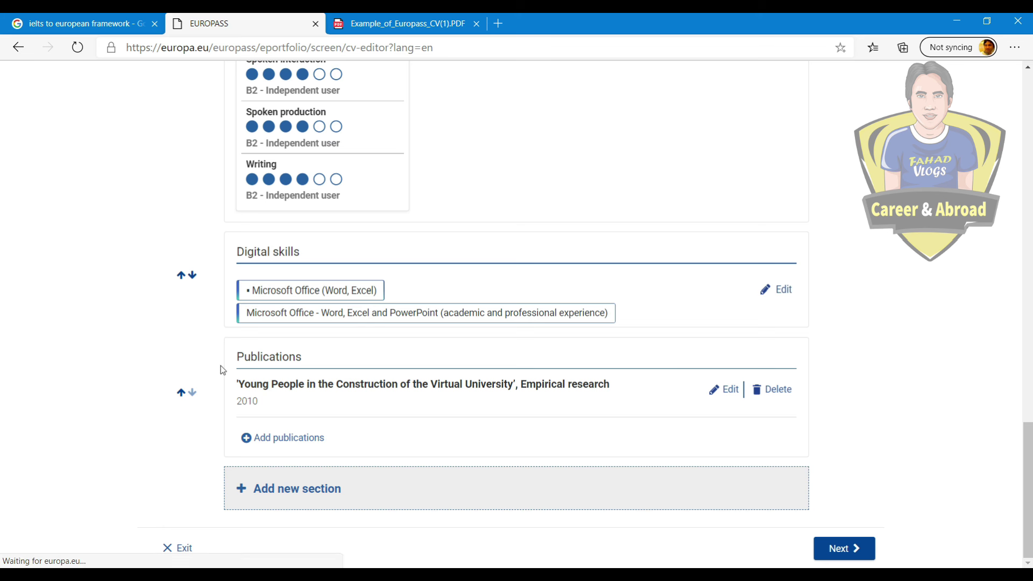
{"action": "left_click", "coordinate": [332, 495]}
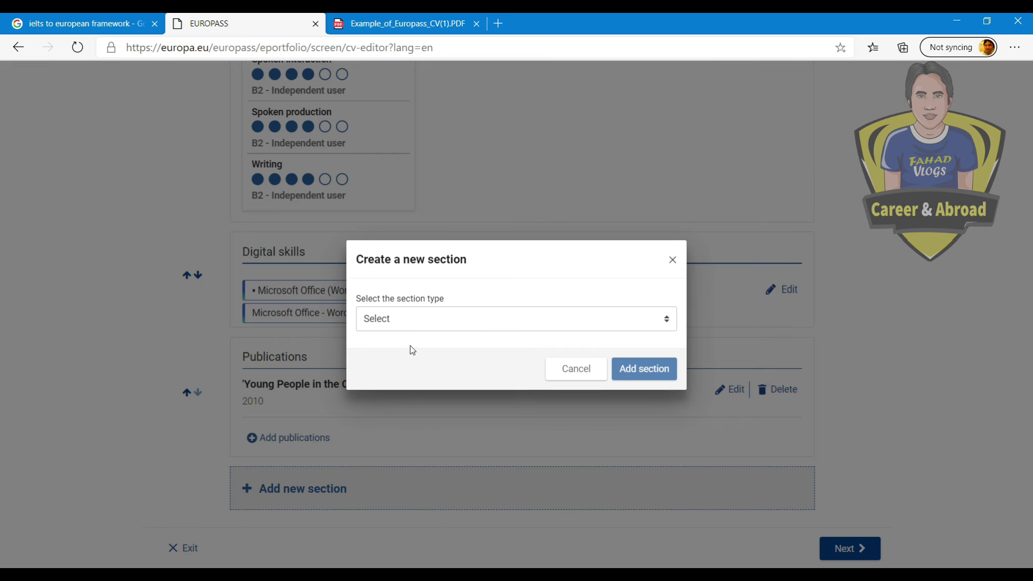
Step: Save a Course Teacher recommendation described as Associate Professor, Department of Social Science, North South University
{"action": "left_click", "coordinate": [428, 321]}
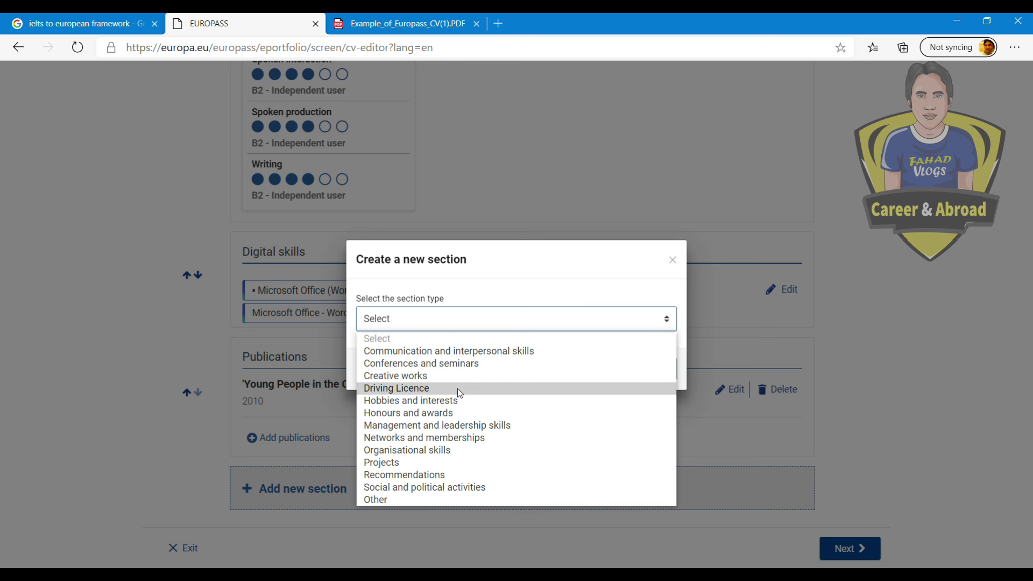
{"action": "left_click", "coordinate": [450, 474]}
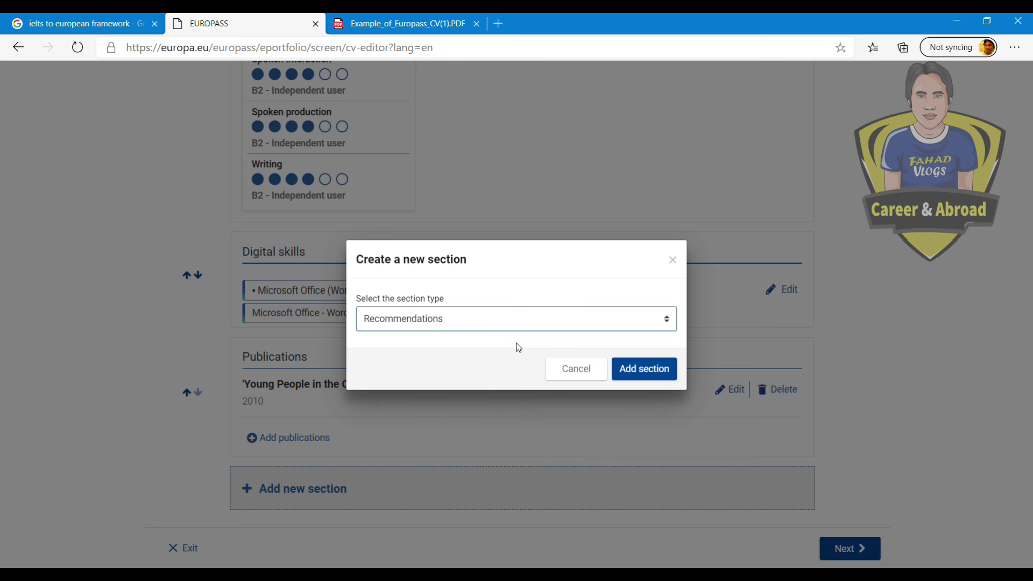
{"action": "left_click", "coordinate": [644, 377]}
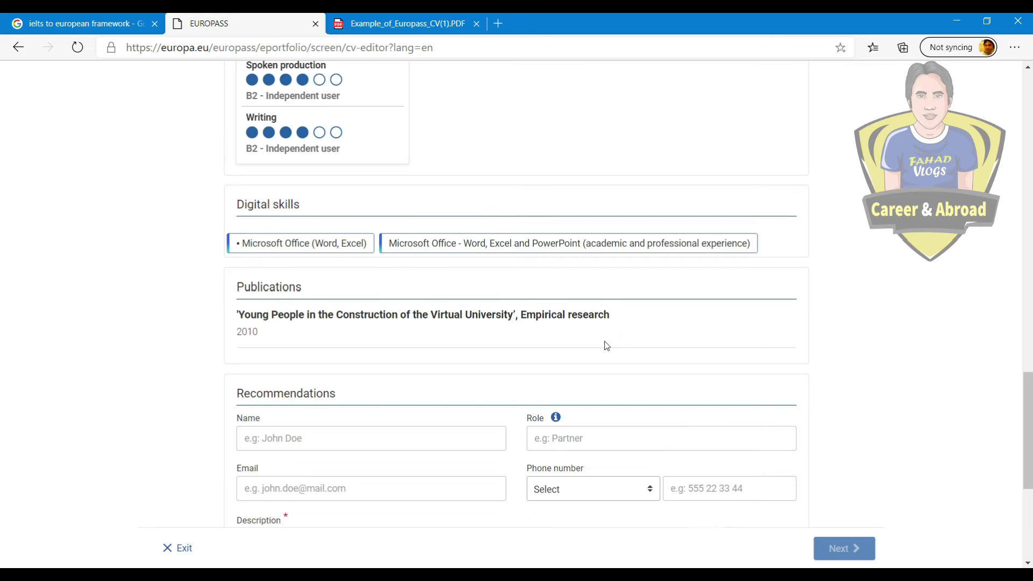
{"action": "scroll", "coordinate": [477, 339], "scroll_direction": "up", "scroll_amount": 2}
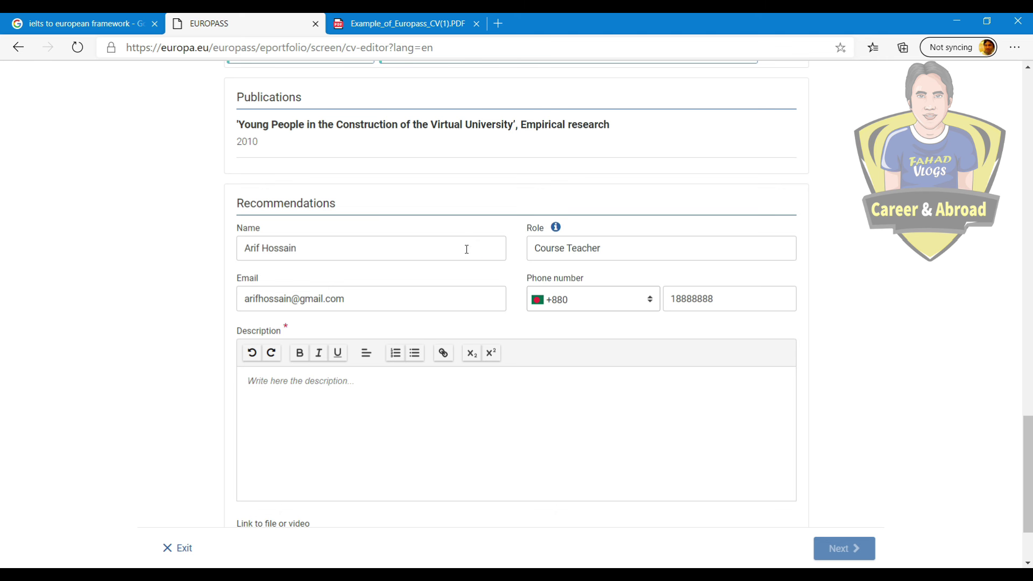
{"action": "mouse_move", "coordinate": [603, 256]}
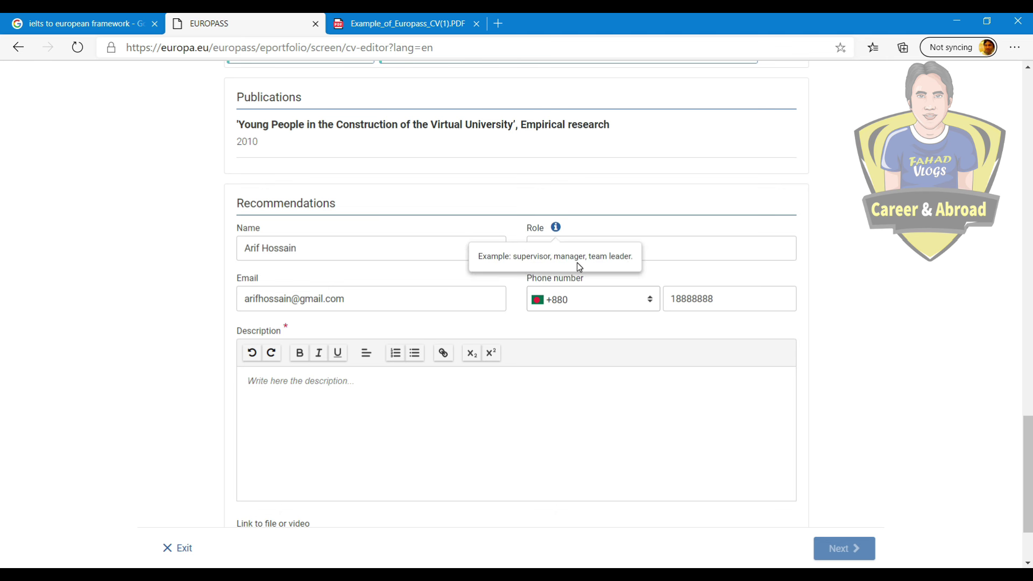
{"action": "left_click", "coordinate": [694, 249]}
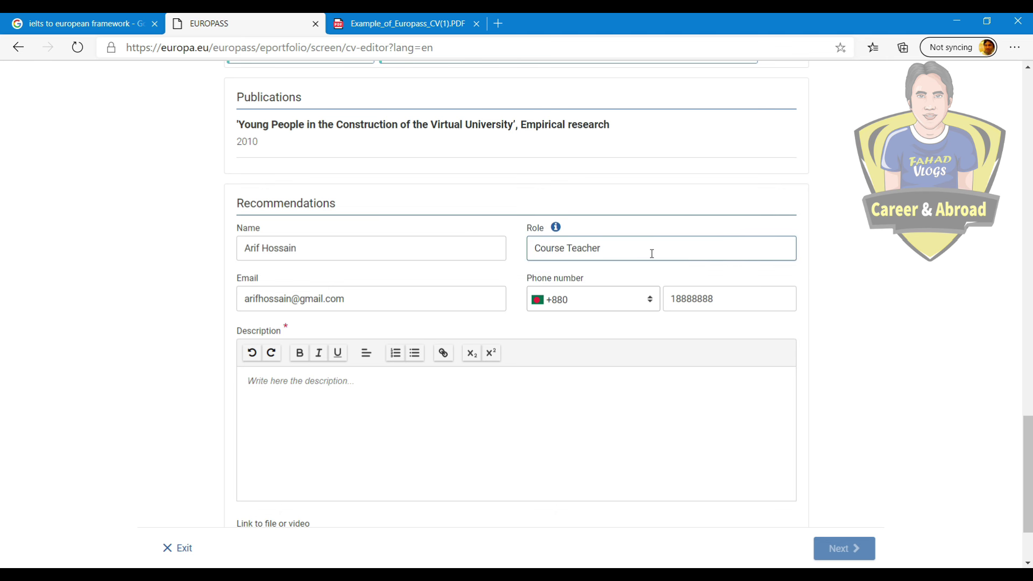
{"action": "left_click", "coordinate": [282, 383]}
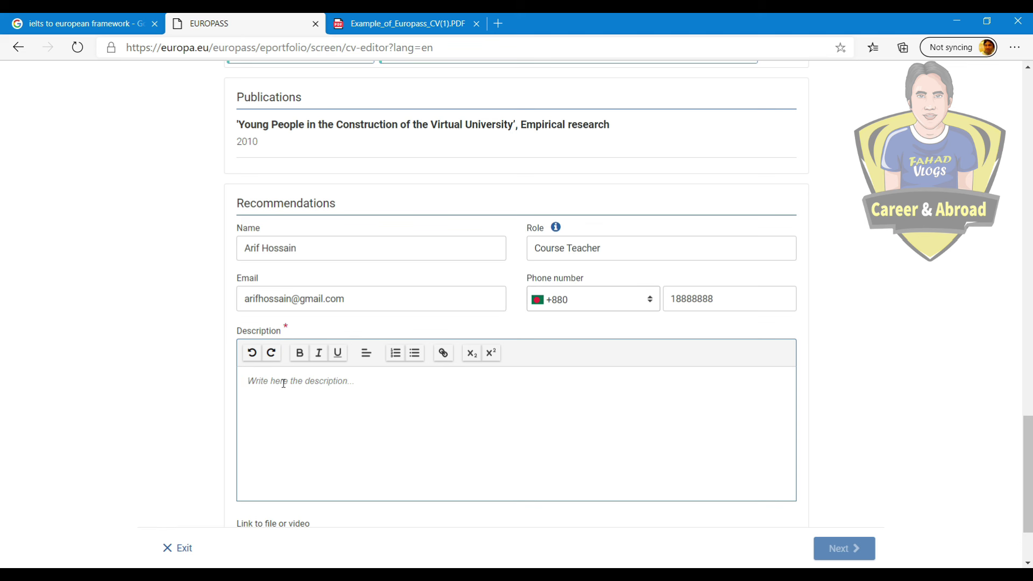
{"action": "type", "text": "Associate Professor Department of Social Science North South University"}
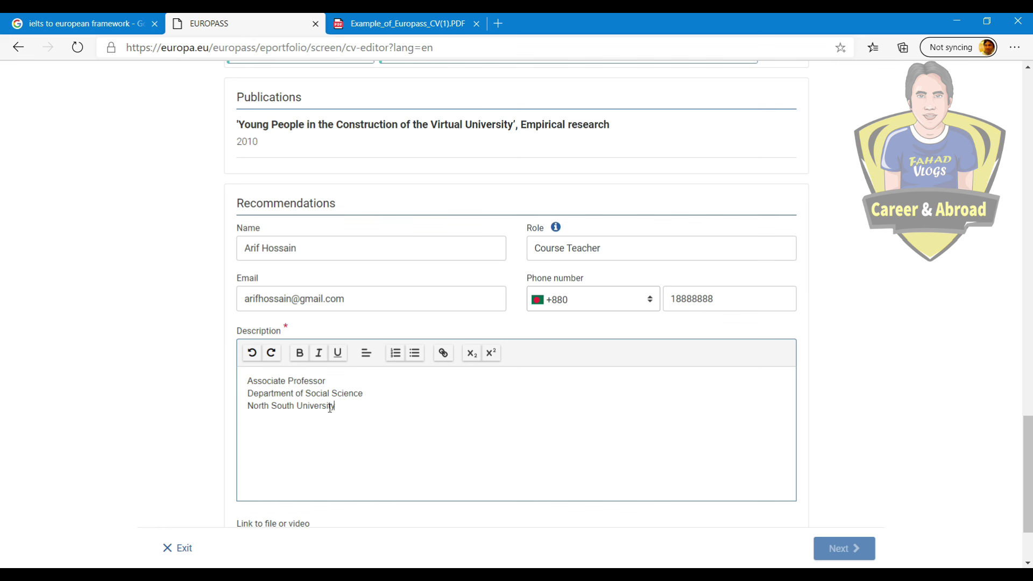
{"action": "scroll", "coordinate": [788, 421], "scroll_direction": "down", "scroll_amount": 2}
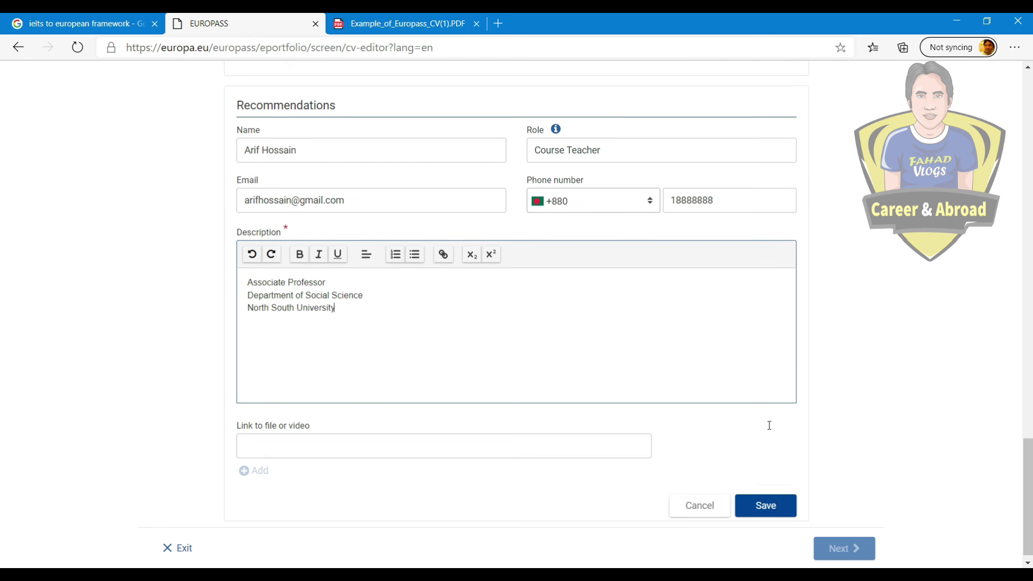
{"action": "left_click", "coordinate": [766, 495]}
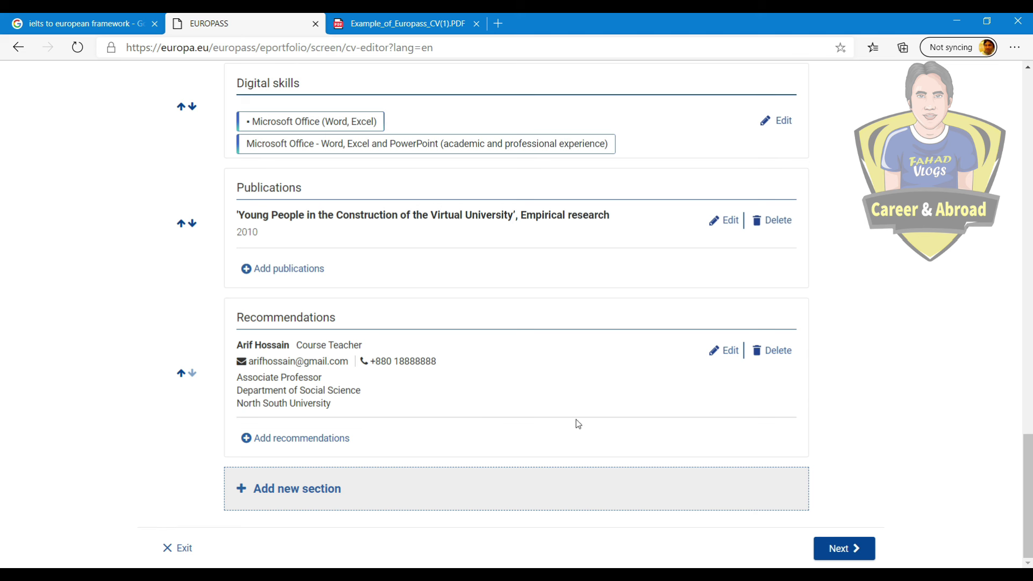
Step: Pick the second template with the photo sidebar, review its preview, and continue to saving
{"action": "left_click", "coordinate": [838, 548]}
{"action": "scroll", "coordinate": [296, 379], "scroll_direction": "down", "scroll_amount": 3}
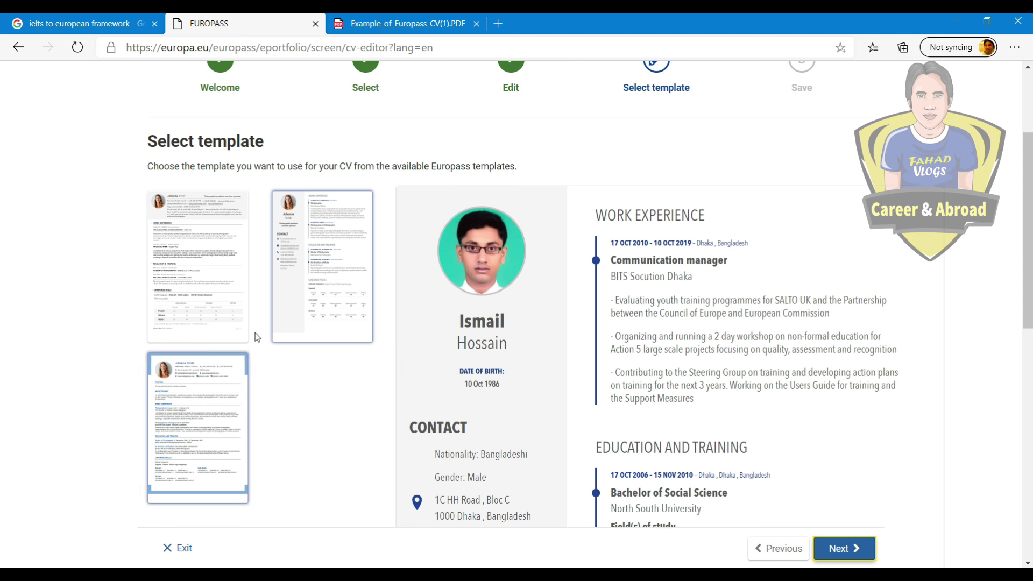
{"action": "left_click", "coordinate": [305, 276]}
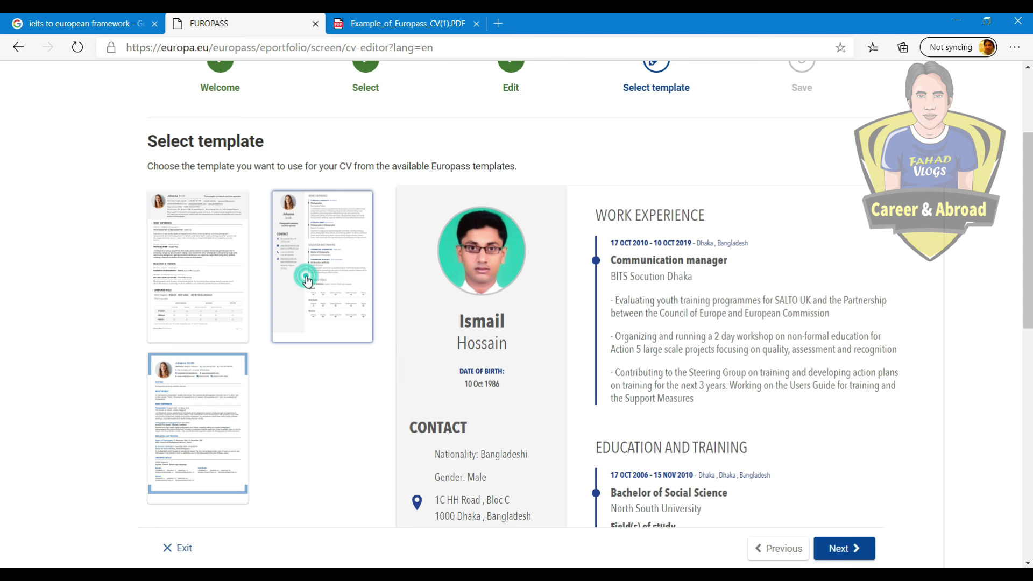
{"action": "scroll", "coordinate": [679, 355], "scroll_direction": "down", "scroll_amount": 10}
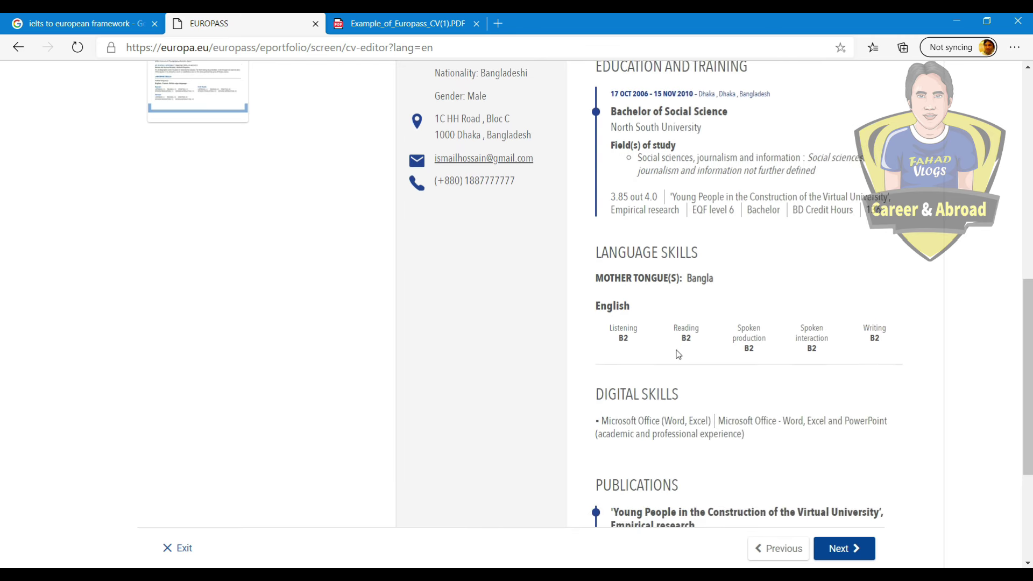
{"action": "scroll", "coordinate": [675, 360], "scroll_direction": "up", "scroll_amount": 10}
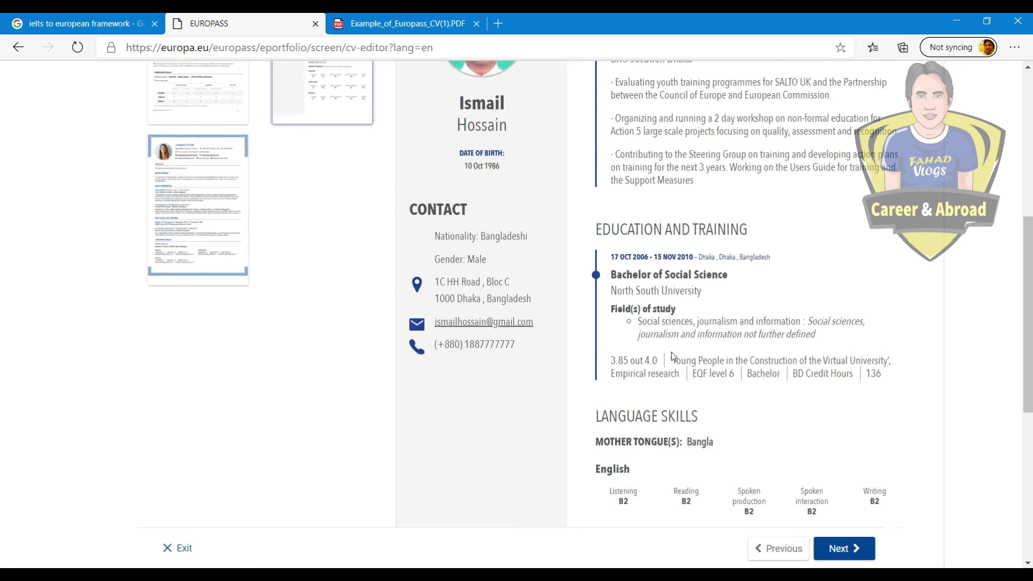
{"action": "scroll", "coordinate": [691, 106], "scroll_direction": "down", "scroll_amount": 3}
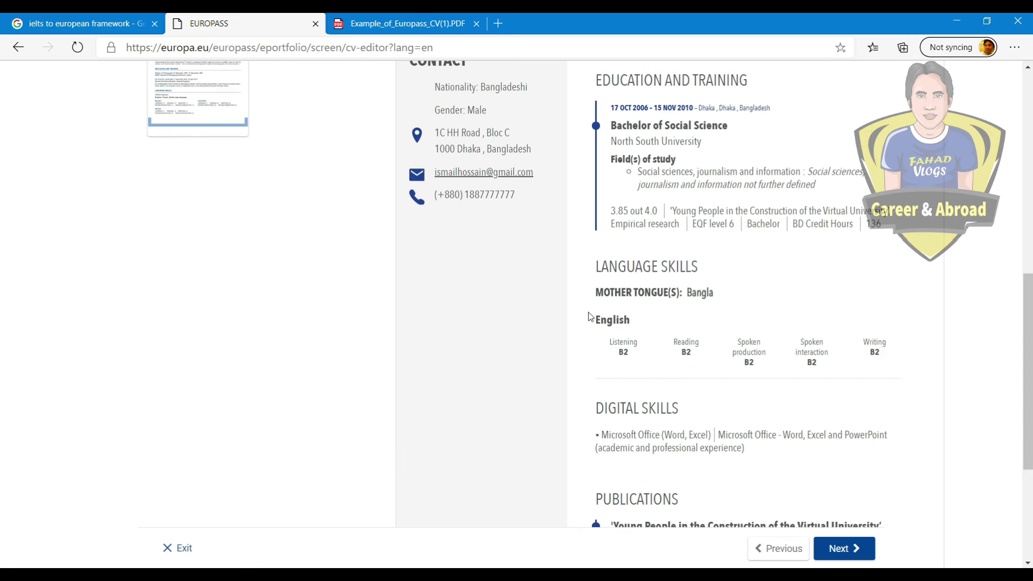
{"action": "scroll", "coordinate": [667, 300], "scroll_direction": "down", "scroll_amount": 4}
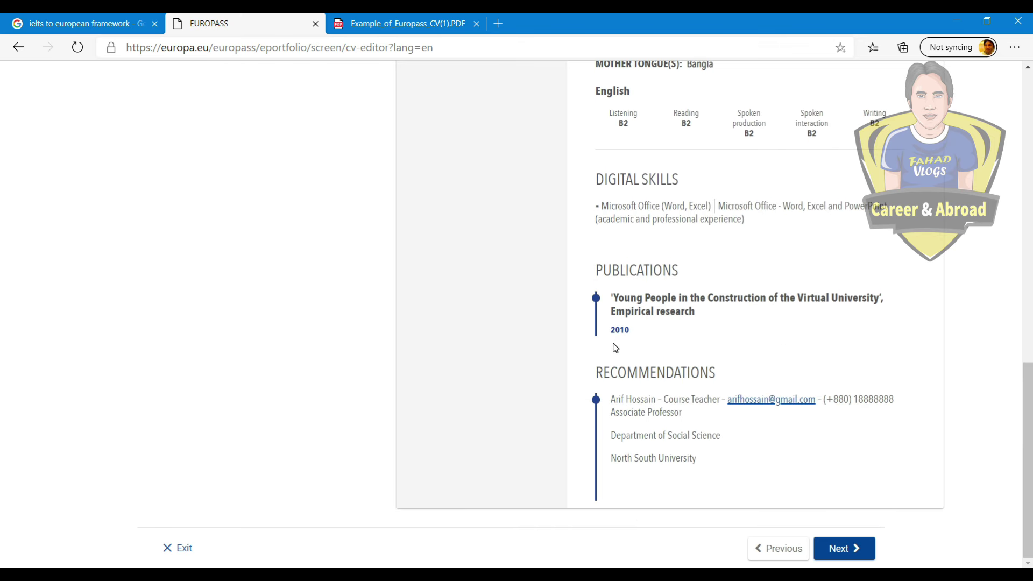
{"action": "scroll", "coordinate": [613, 341], "scroll_direction": "up", "scroll_amount": 8}
{"action": "scroll", "coordinate": [614, 341], "scroll_direction": "up", "scroll_amount": 4}
{"action": "scroll", "coordinate": [616, 344], "scroll_direction": "down", "scroll_amount": 10}
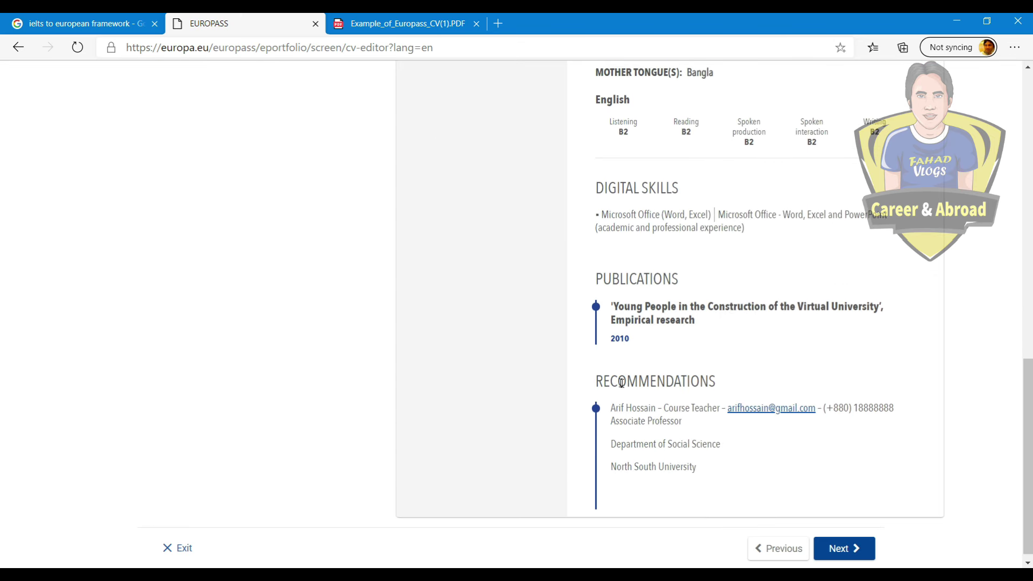
{"action": "left_click", "coordinate": [837, 546]}
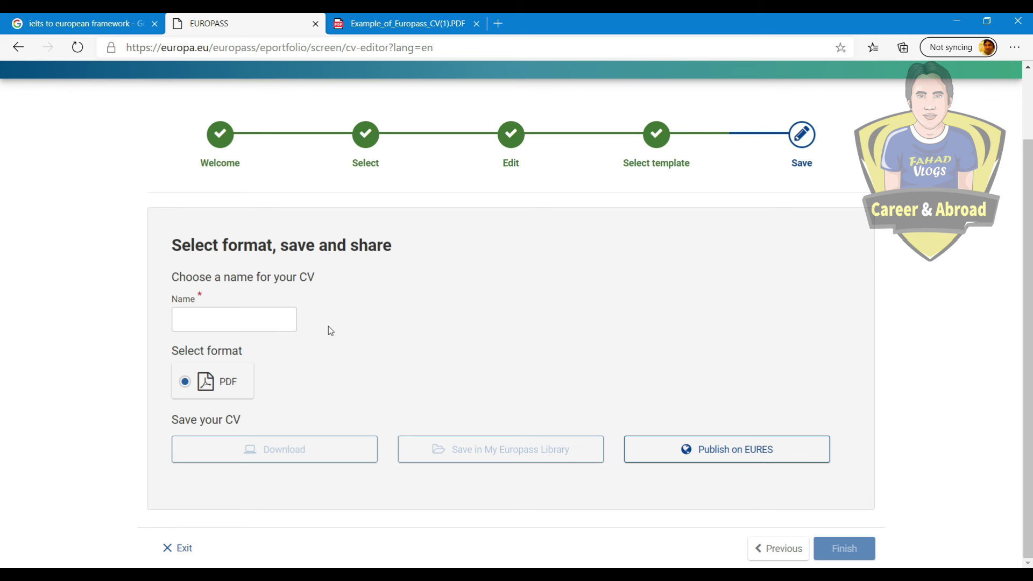
Step: Name the CV with the applicant's full name and download it as a PDF
{"action": "left_click", "coordinate": [193, 321]}
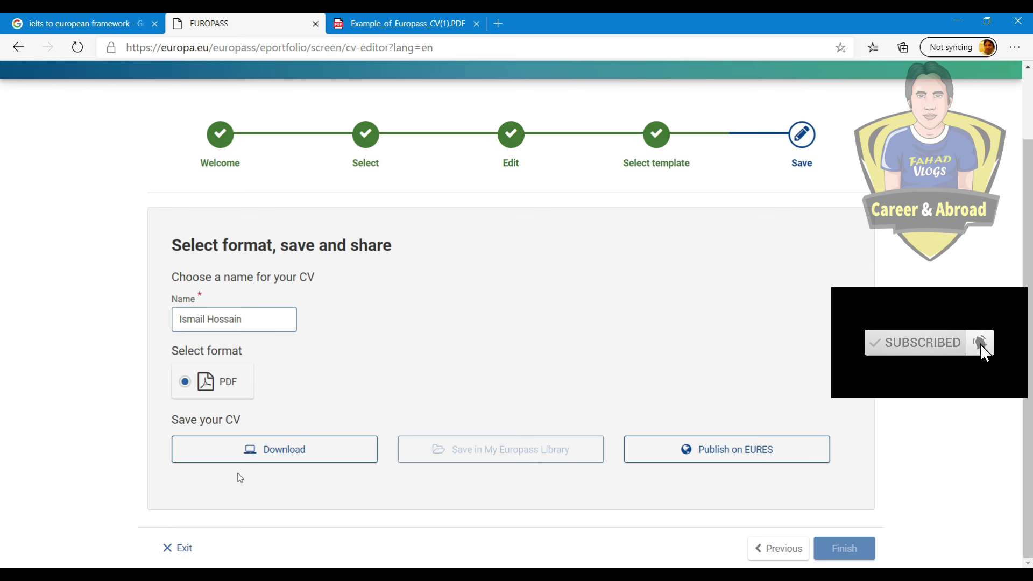
{"action": "left_click", "coordinate": [287, 454]}
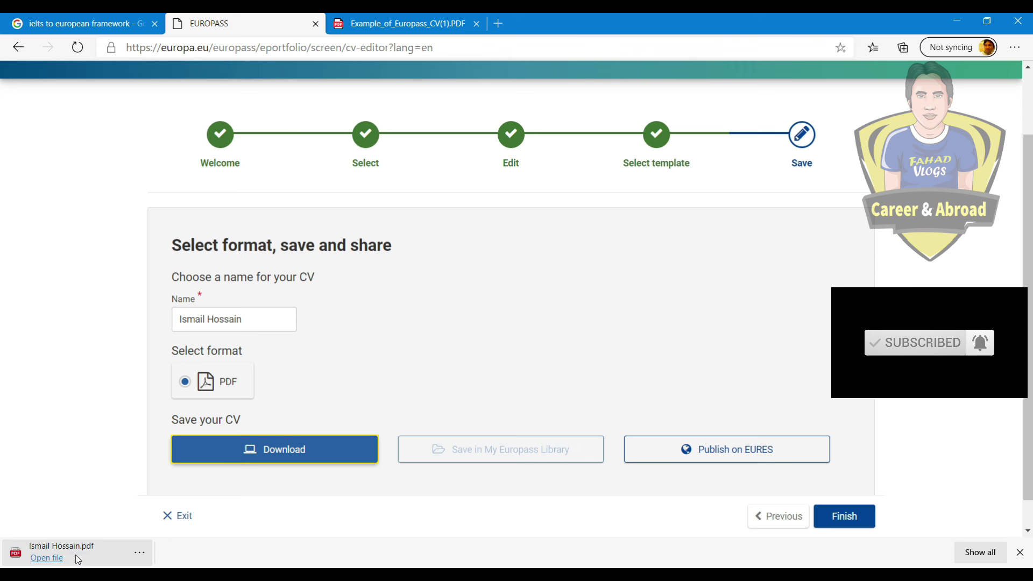
Step: Open the downloaded CV PDF, close the example Europass CV, skim it, and return to Europass
{"action": "left_click", "coordinate": [90, 559]}
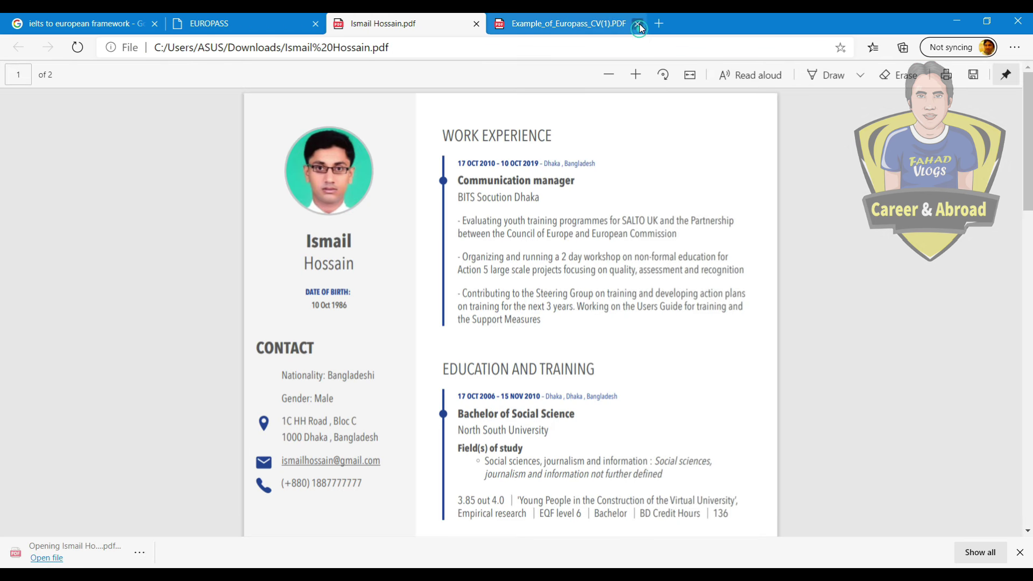
{"action": "left_click", "coordinate": [639, 24]}
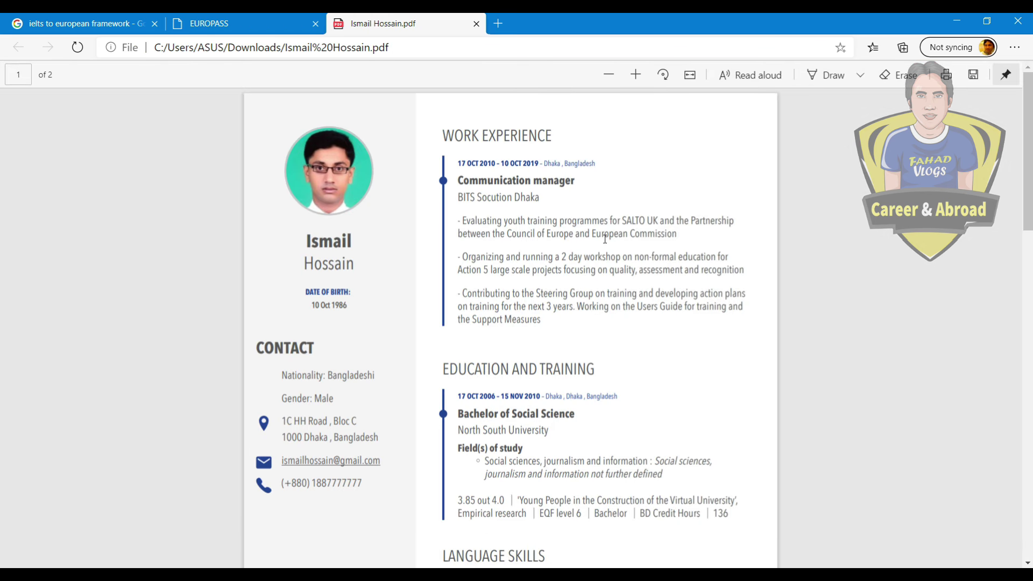
{"action": "scroll", "coordinate": [466, 208], "scroll_direction": "down", "scroll_amount": 15}
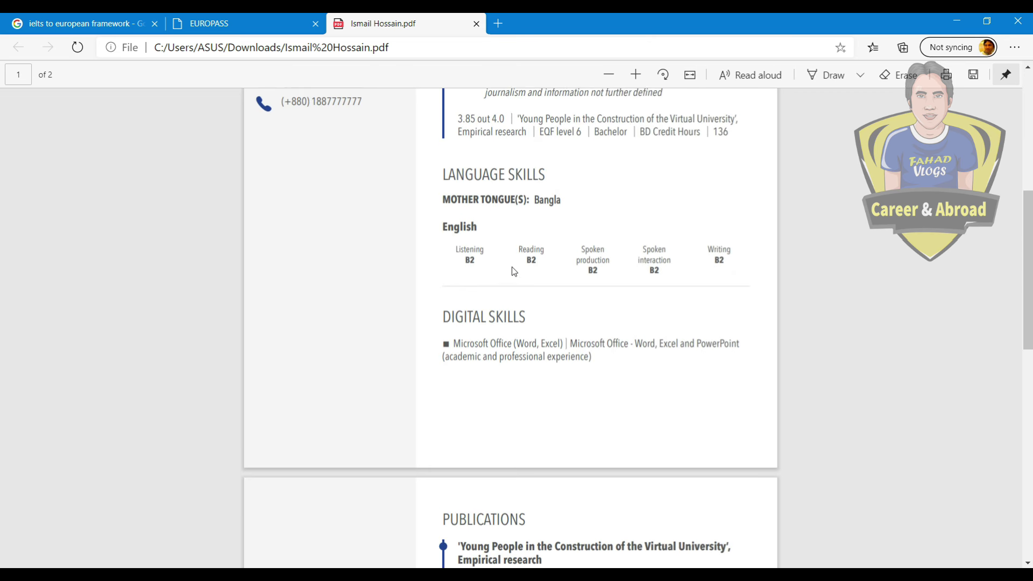
{"action": "scroll", "coordinate": [510, 278], "scroll_direction": "up", "scroll_amount": 15}
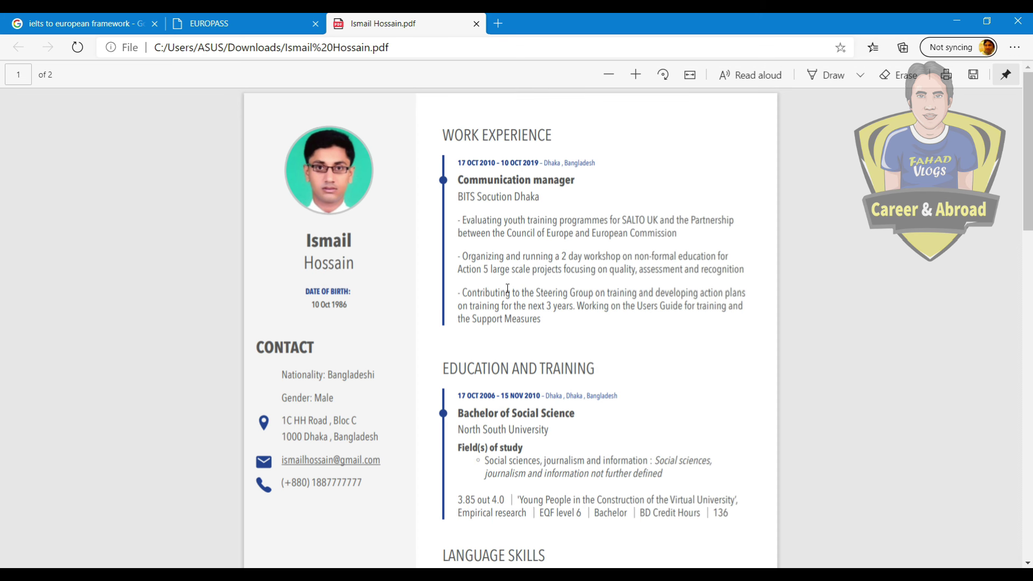
{"action": "left_click", "coordinate": [251, 24]}
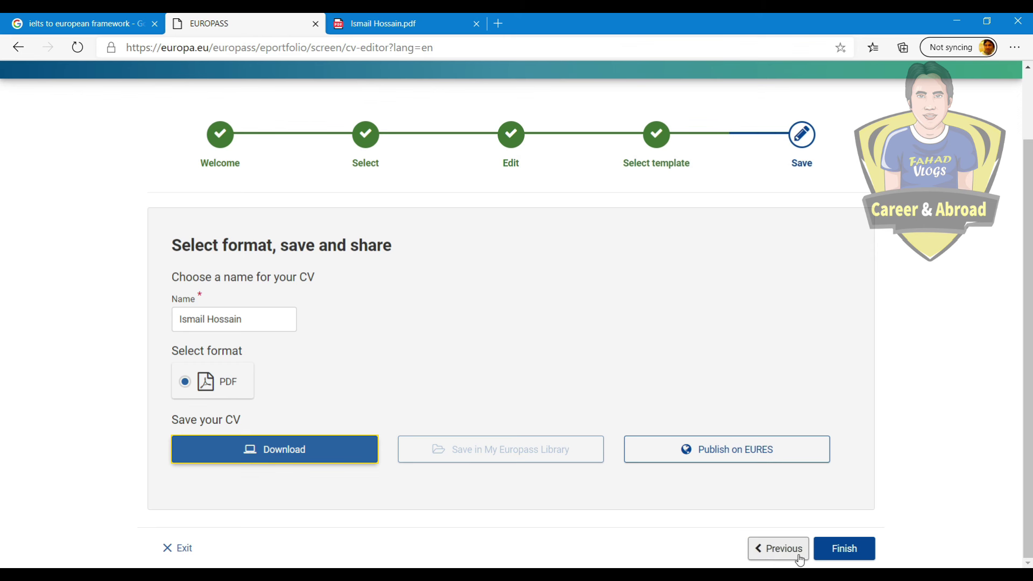
Step: Step back past template selection to the CV edit page and review its sections
{"action": "left_click", "coordinate": [767, 557]}
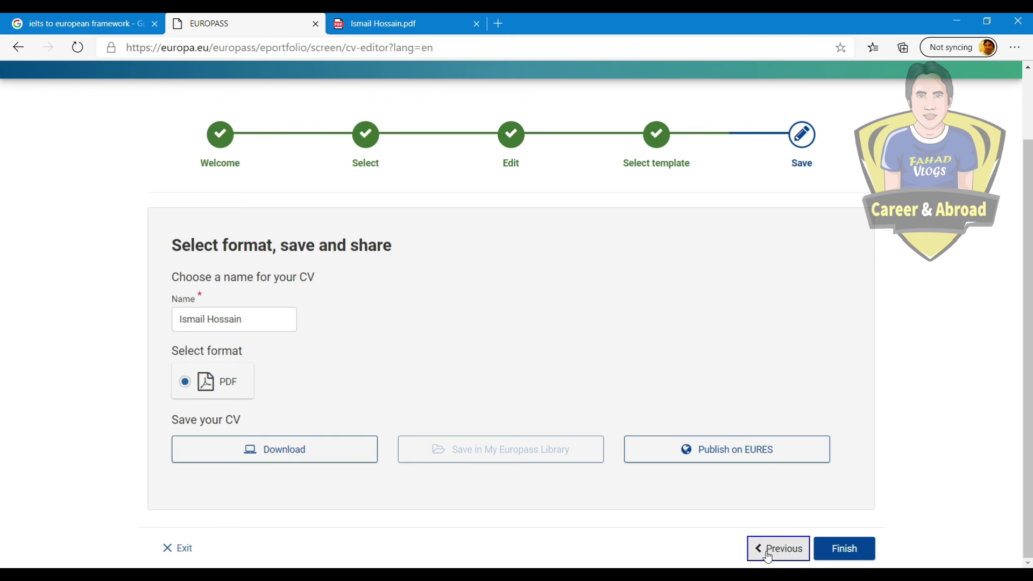
{"action": "left_click", "coordinate": [768, 557]}
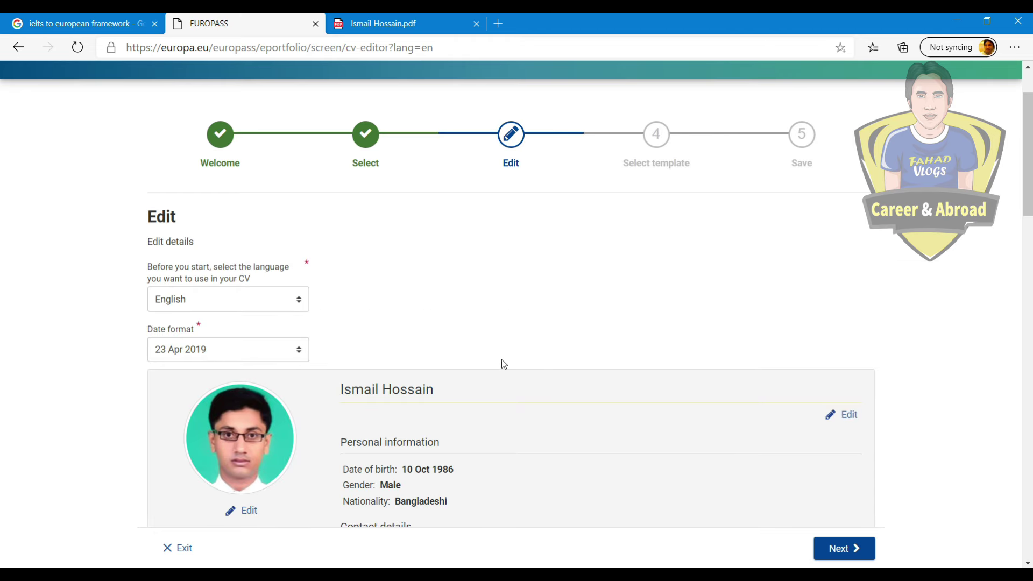
{"action": "scroll", "coordinate": [454, 367], "scroll_direction": "down", "scroll_amount": 5}
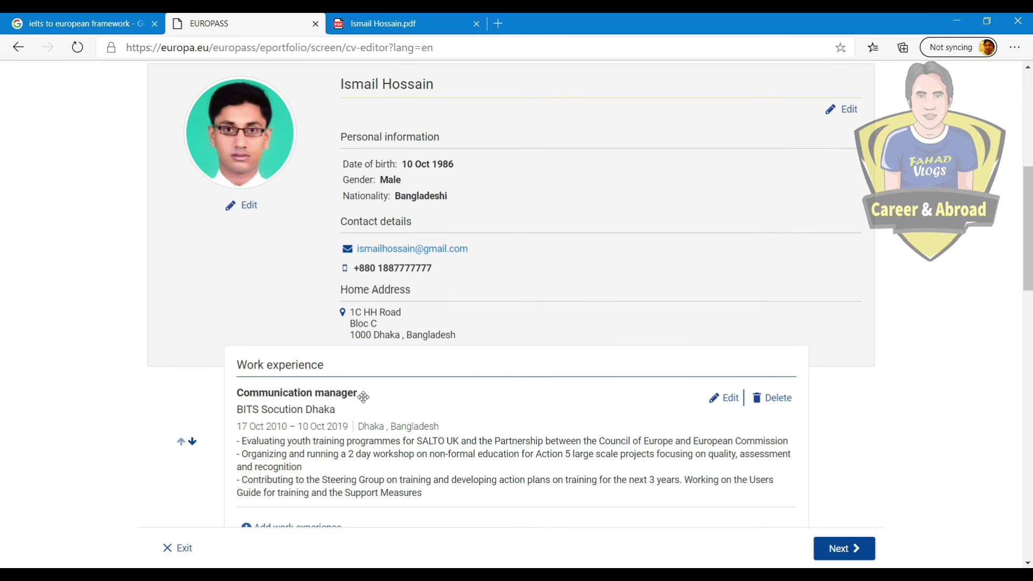
{"action": "scroll", "coordinate": [382, 263], "scroll_direction": "down", "scroll_amount": 5}
{"action": "scroll", "coordinate": [585, 408], "scroll_direction": "up", "scroll_amount": 5}
{"action": "scroll", "coordinate": [584, 408], "scroll_direction": "up", "scroll_amount": 8}
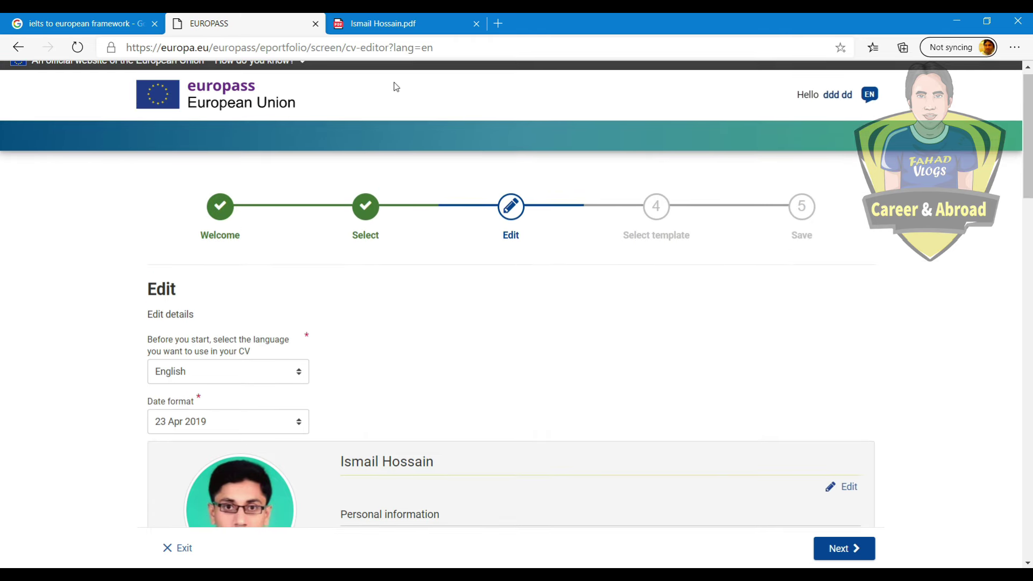
{"action": "scroll", "coordinate": [471, 243], "scroll_direction": "down", "scroll_amount": 1}
{"action": "scroll", "coordinate": [472, 243], "scroll_direction": "down", "scroll_amount": 10}
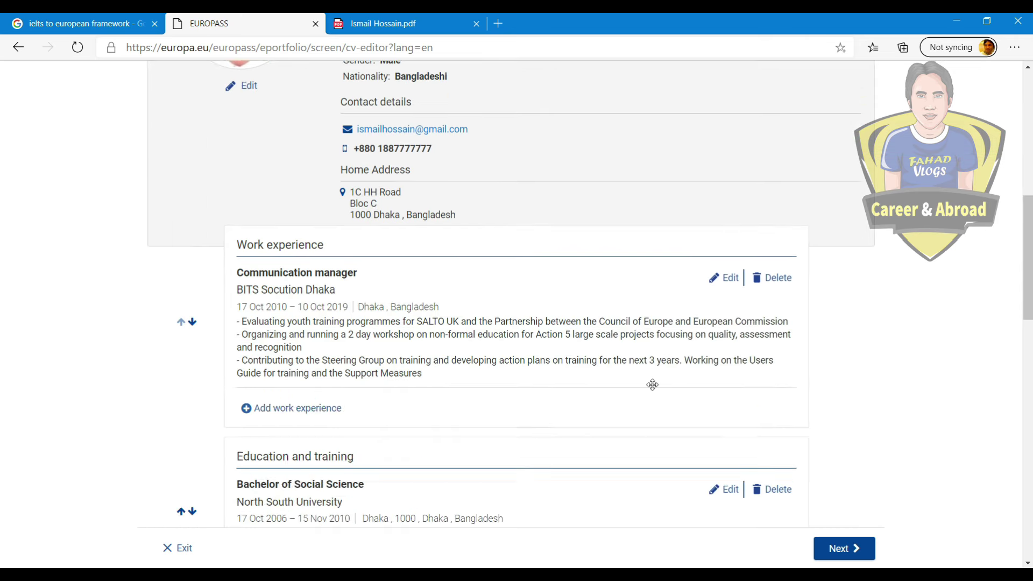
Step: Review the downloaded CV PDF again to confirm its contents
{"action": "left_click", "coordinate": [377, 24]}
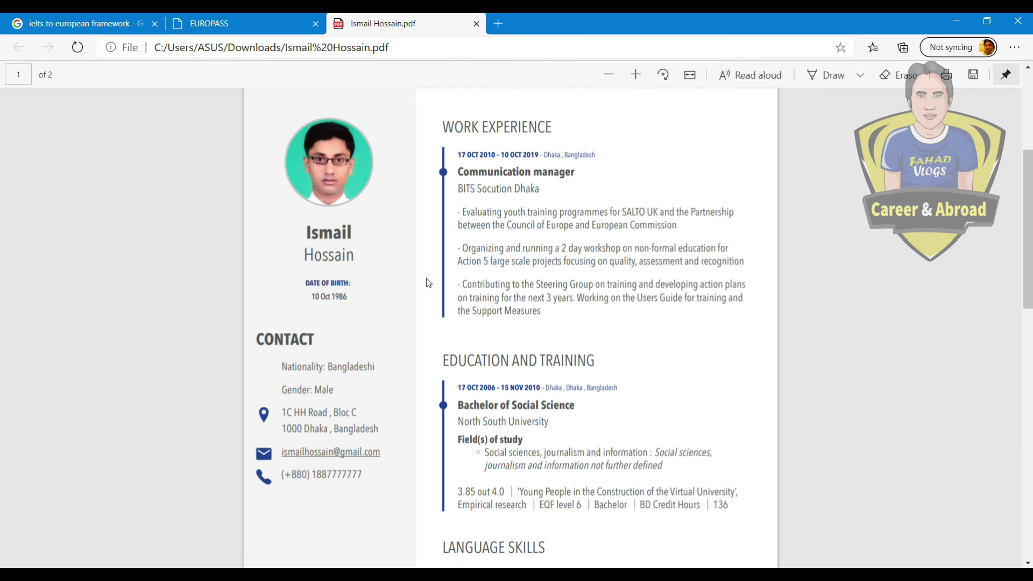
{"action": "scroll", "coordinate": [427, 279], "scroll_direction": "down", "scroll_amount": 15}
{"action": "scroll", "coordinate": [449, 336], "scroll_direction": "up", "scroll_amount": 15}
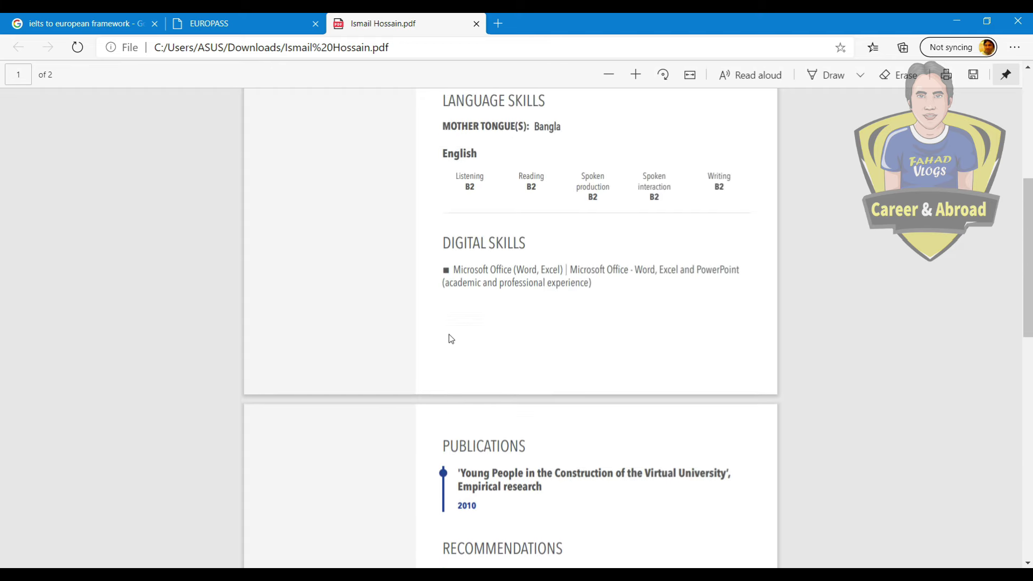